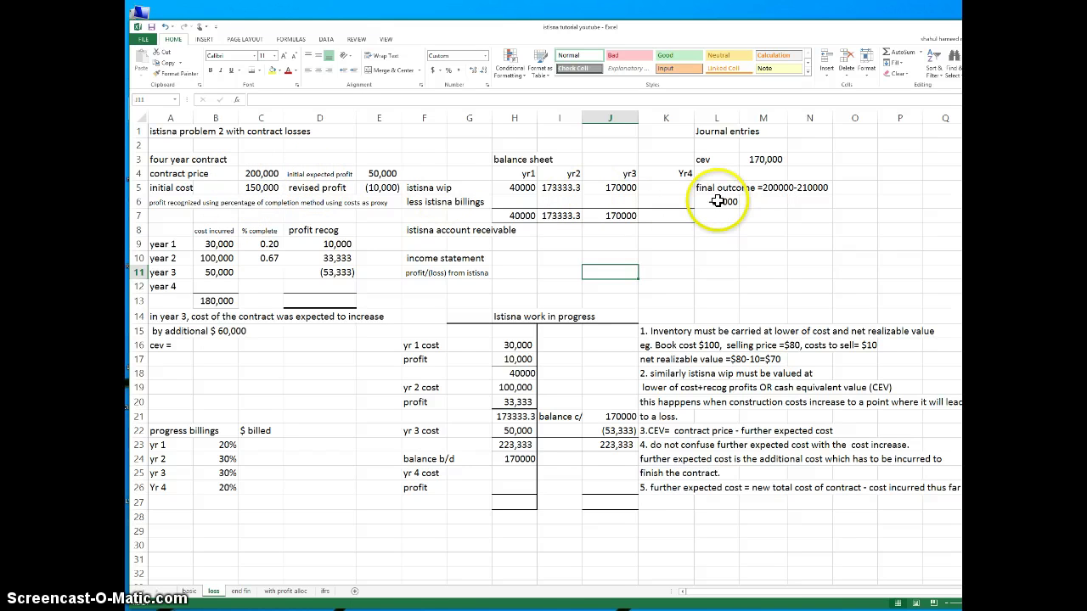
# Enter -10000 as the total recognized profit in cell D13.
pyautogui.click(307, 300)
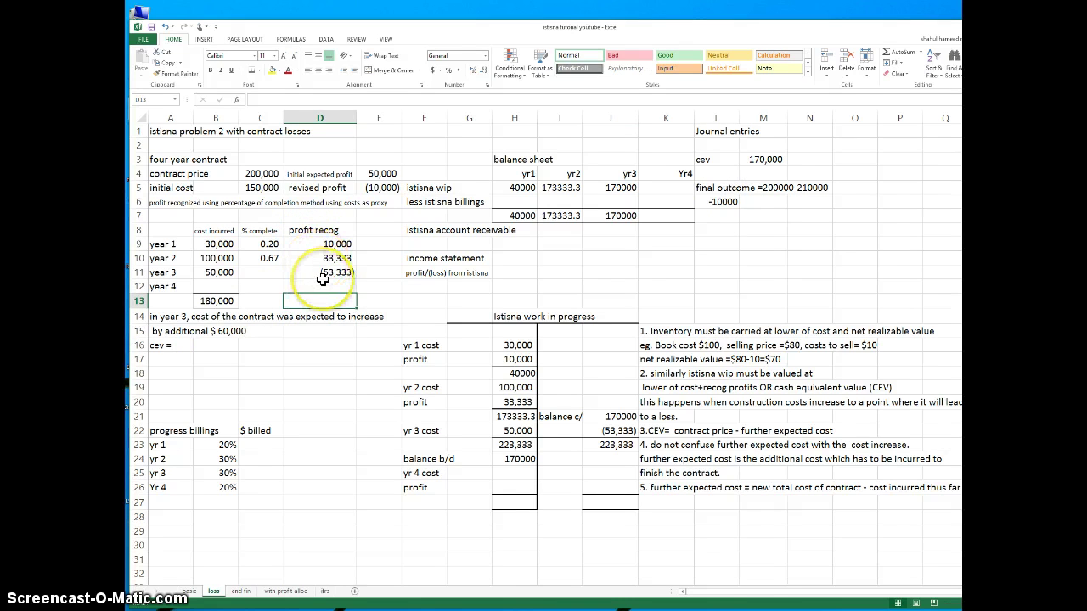
pyautogui.write('-10000')
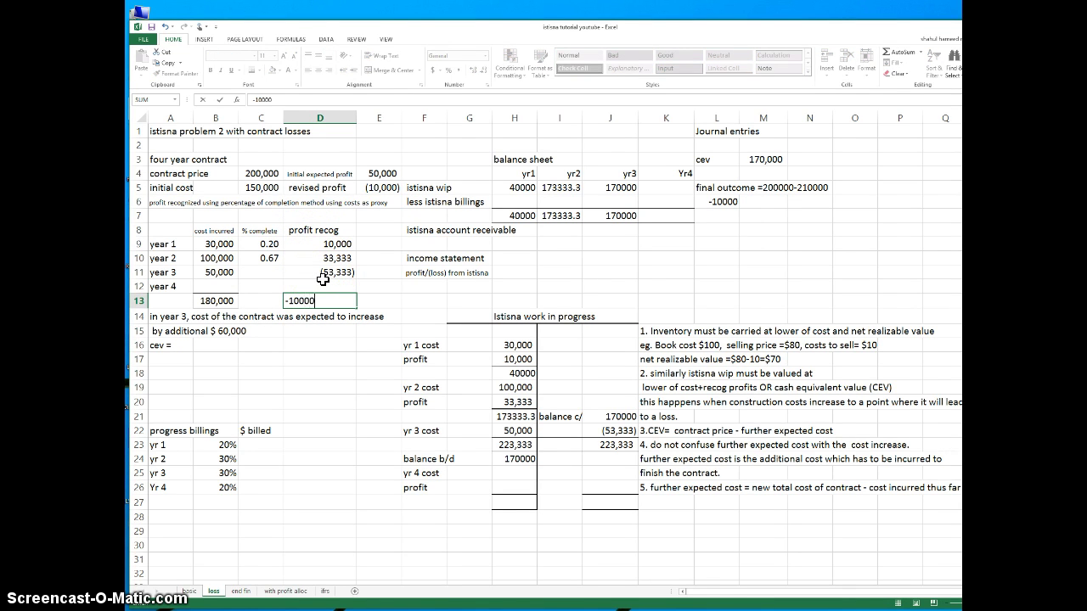
pyautogui.press('Return')
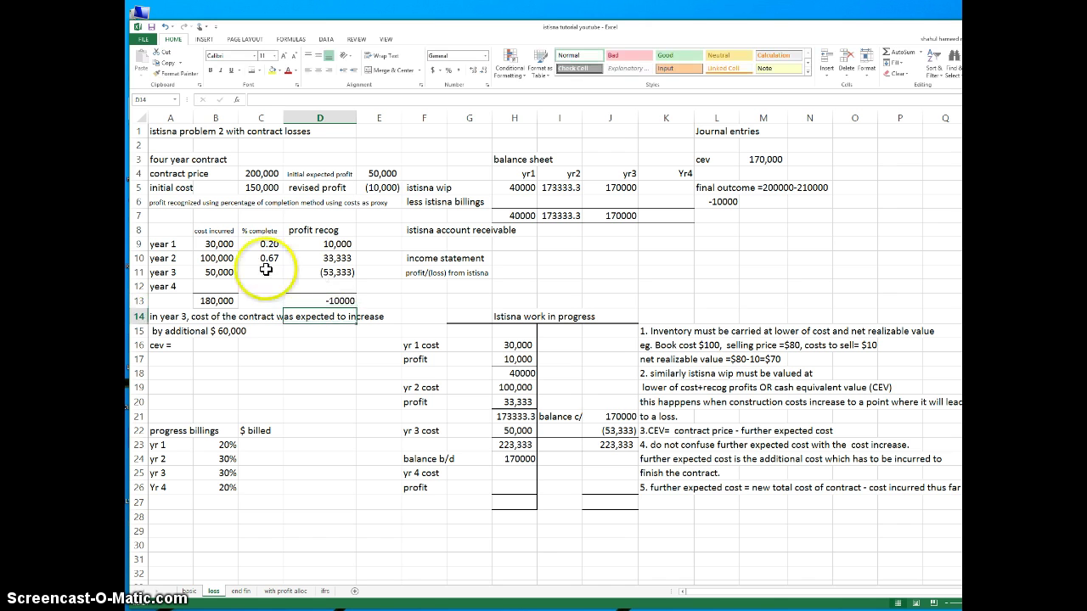
# Calculate the year 4 recognized profit in D12 as D13 minus the sum of D9:D11.
pyautogui.click(330, 283)
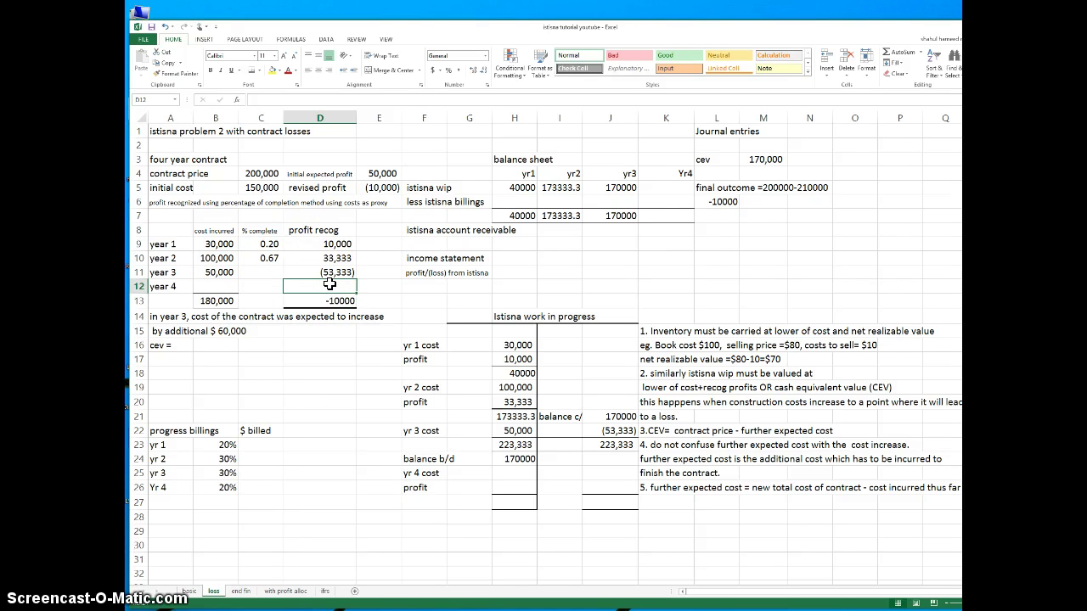
pyautogui.write('=')
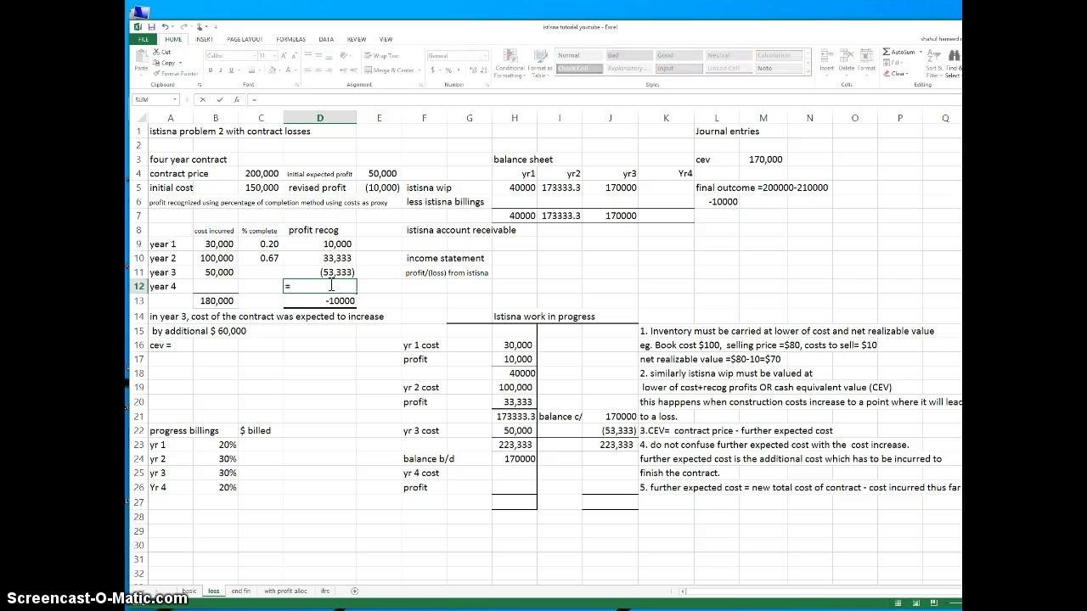
pyautogui.click(331, 301)
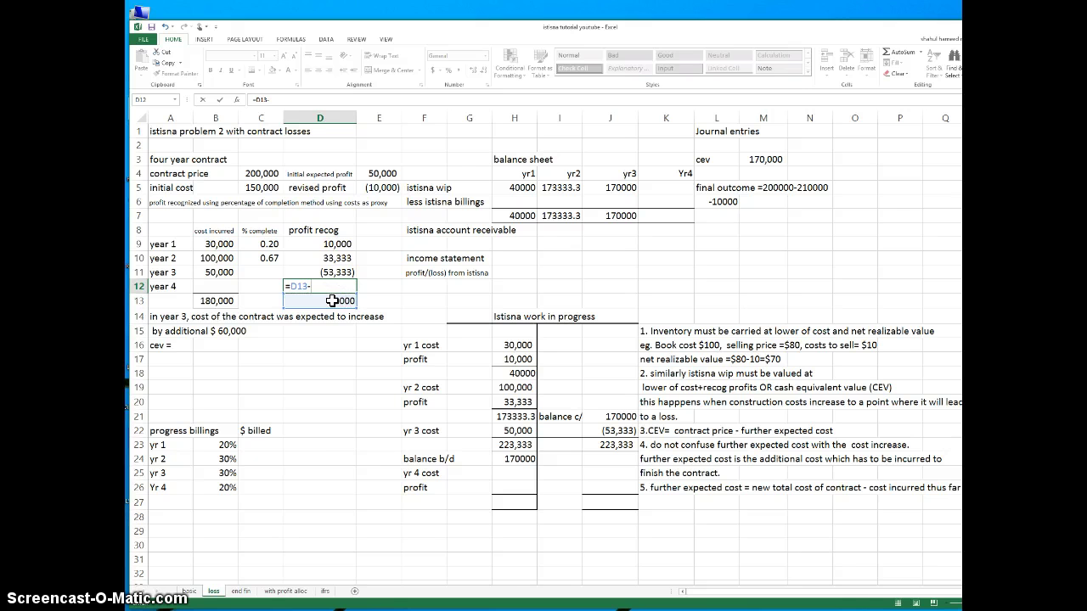
pyautogui.write('-su')
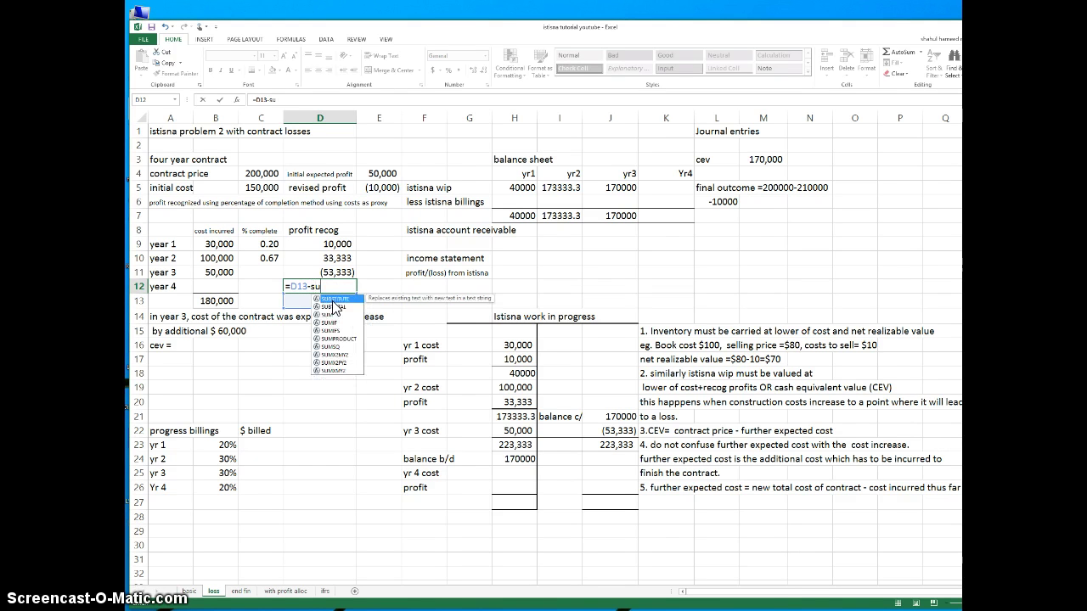
pyautogui.write('m(')
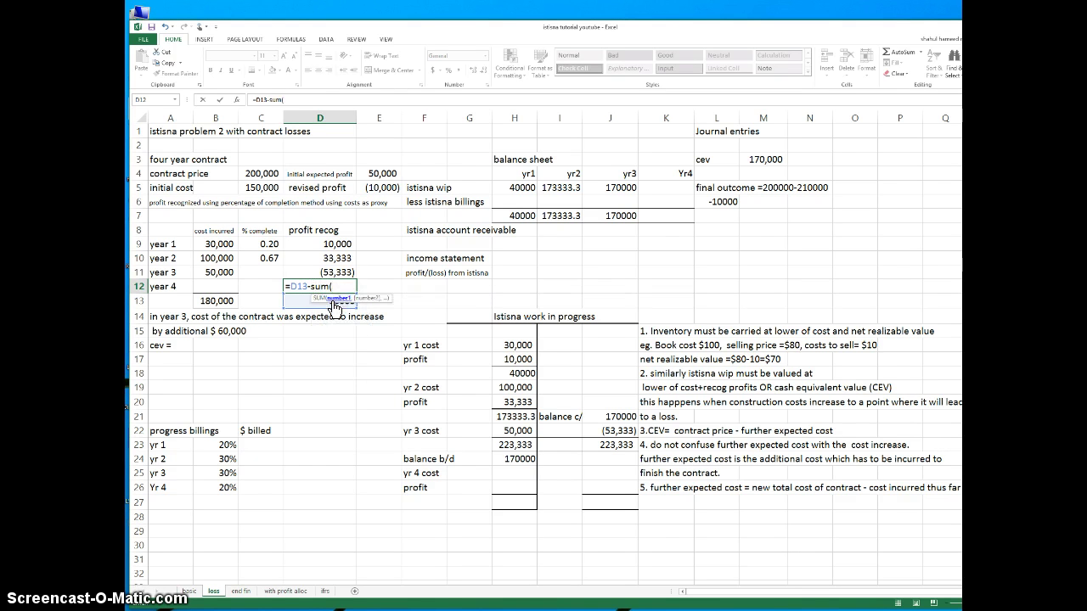
pyautogui.moveTo(335, 243); pyautogui.dragTo(328, 273)
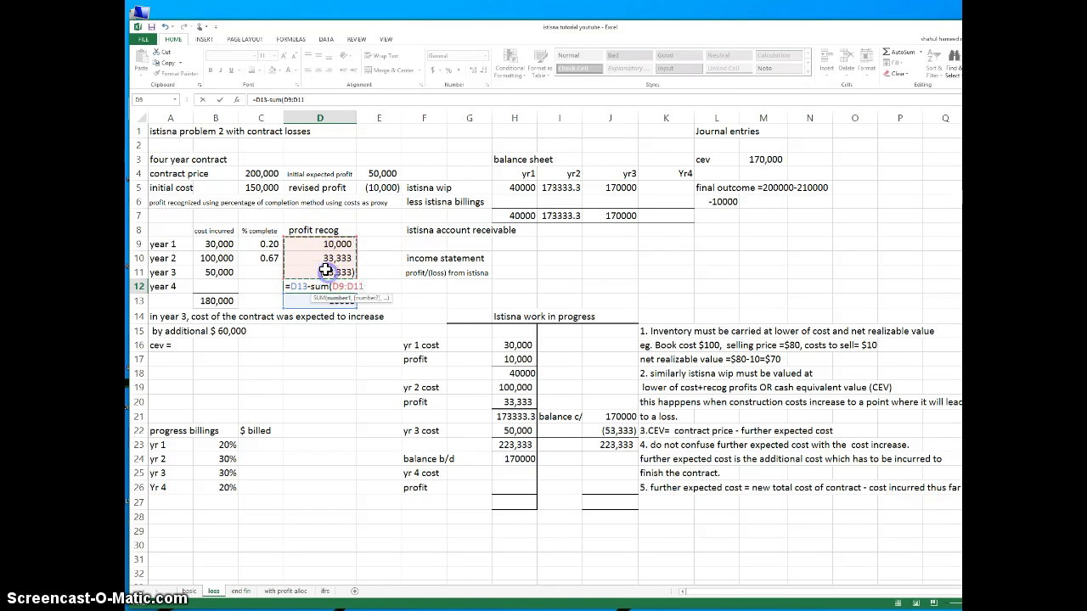
pyautogui.press('Return')
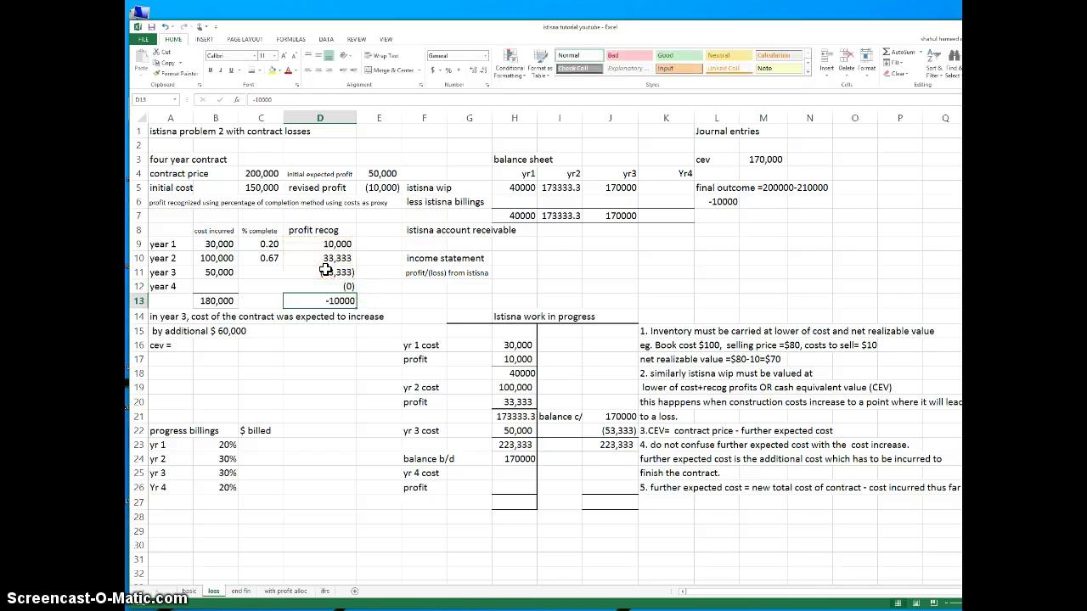
pyautogui.click(402, 302)
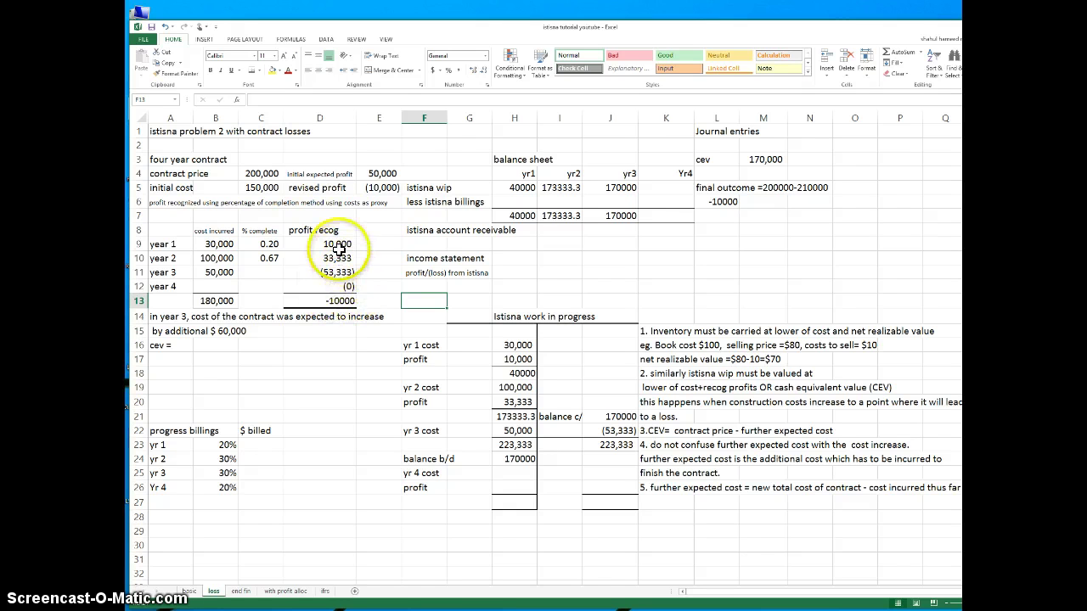
# Replace the total recognized profit in D13 with a formula summing D9:D12, and dismiss the circular reference warning.
pyautogui.click(337, 301)
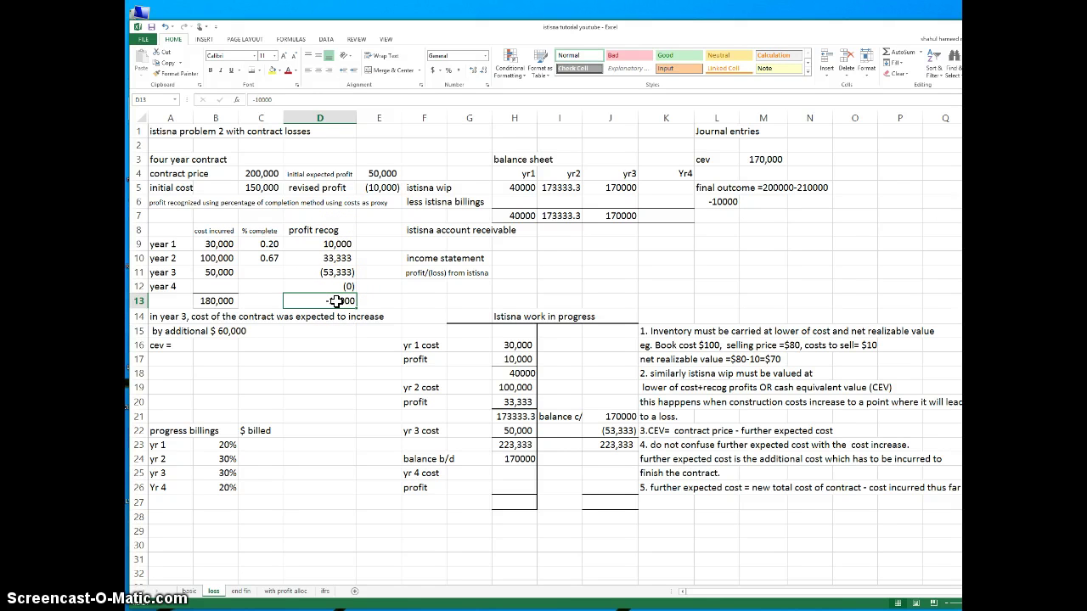
pyautogui.write('=su')
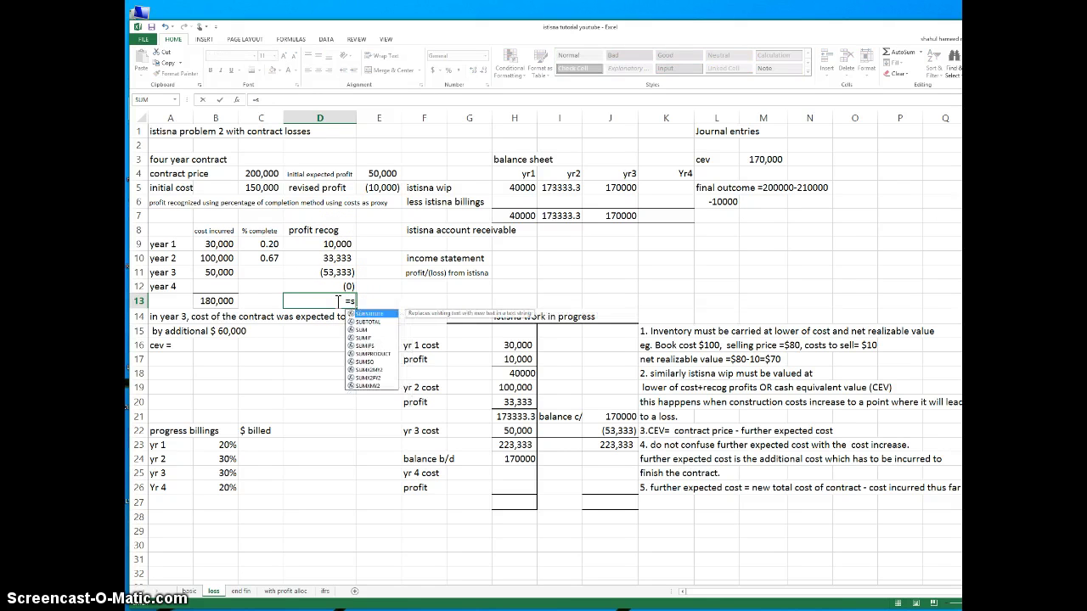
pyautogui.write('m')
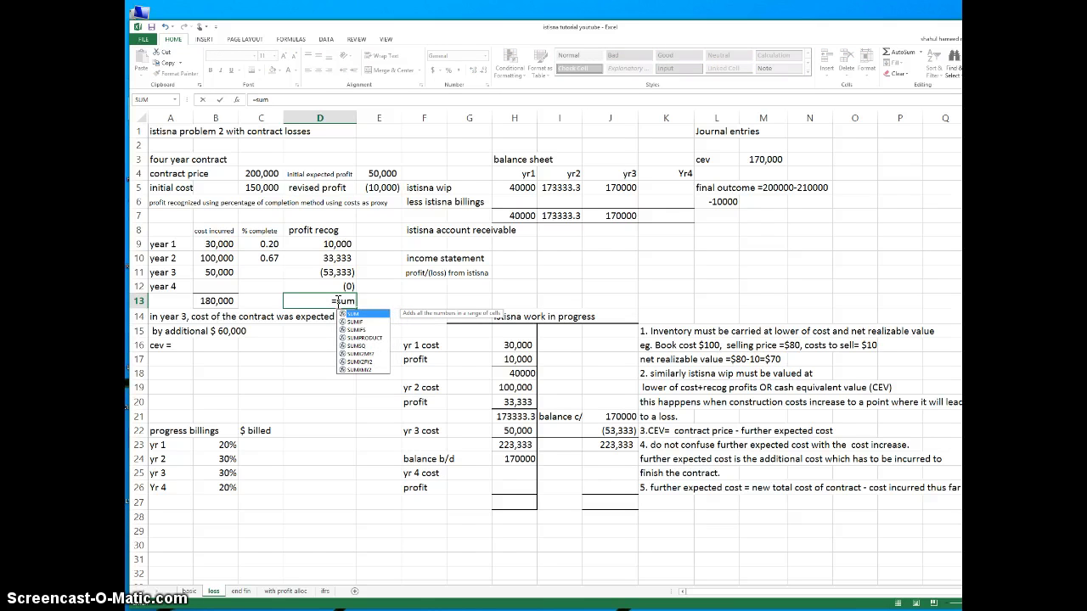
pyautogui.write('(')
pyautogui.click(311, 245)
pyautogui.moveTo(312, 245); pyautogui.dragTo(313, 283)
pyautogui.write(')')
pyautogui.press('Return')
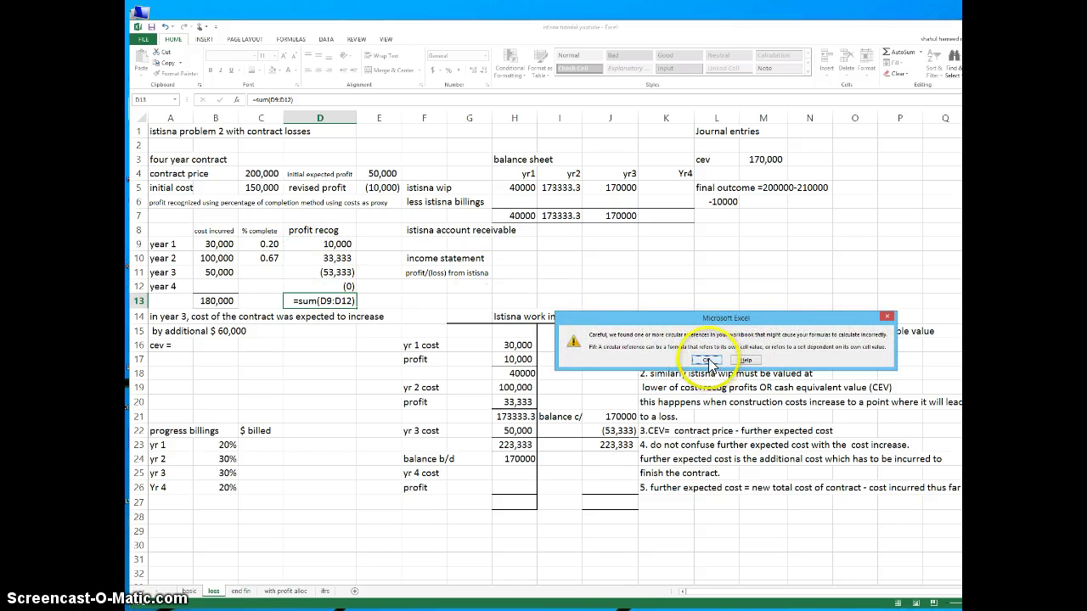
pyautogui.click(887, 317)
# Clear the year 4 recognized profit formula in D12 and enter 0 there instead.
pyautogui.click(335, 286)
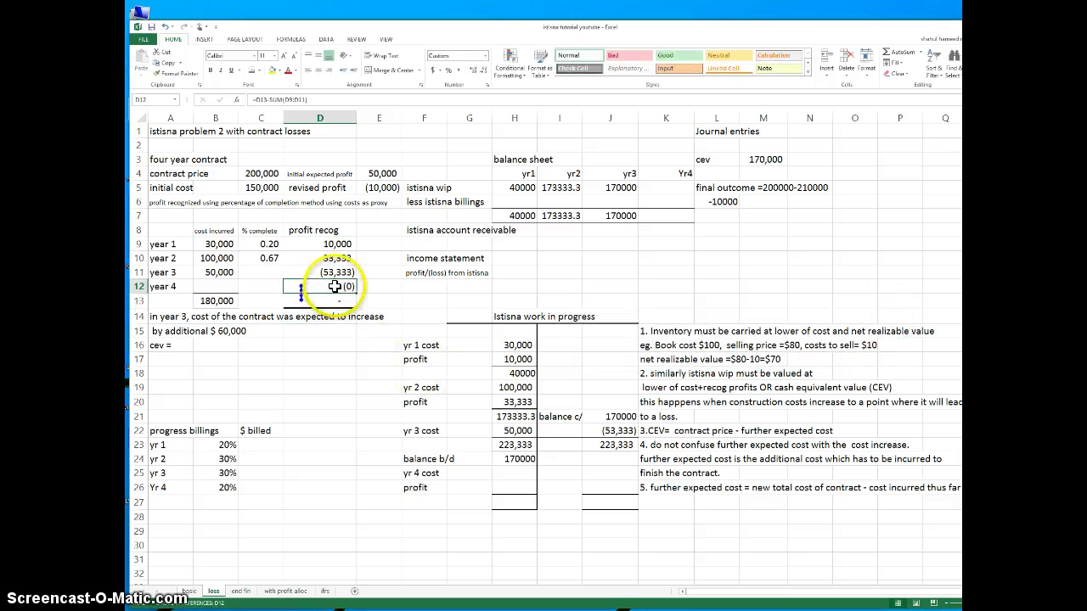
pyautogui.press('Delete')
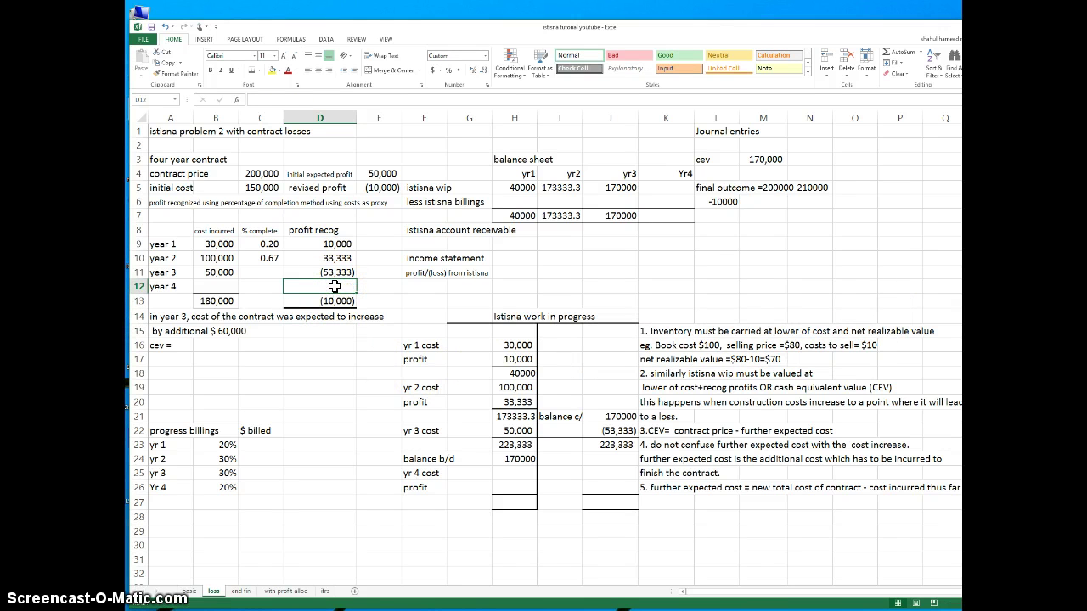
pyautogui.click(425, 286)
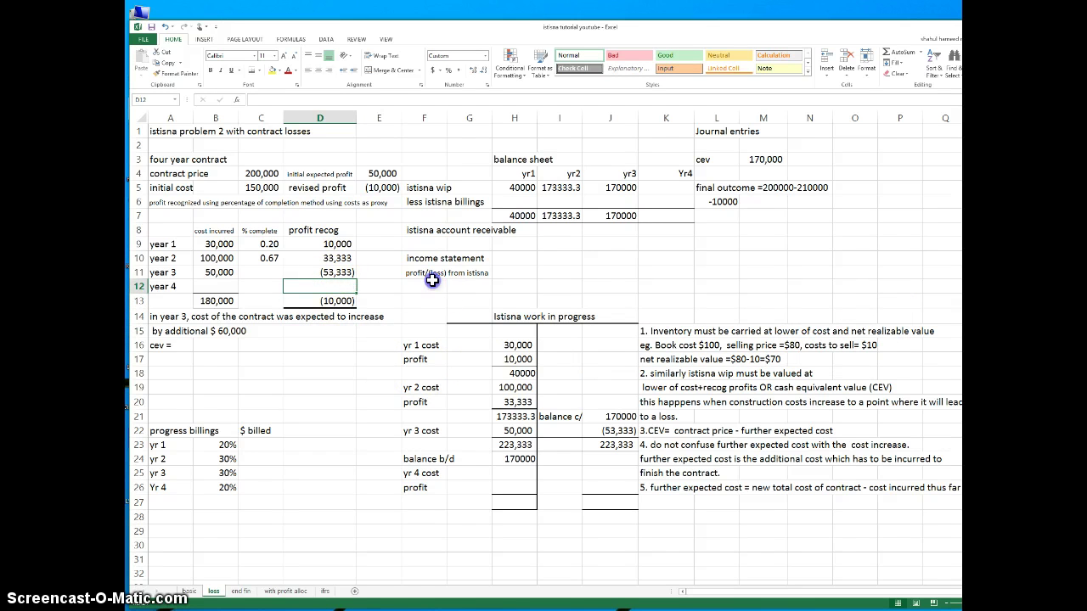
pyautogui.click(323, 304)
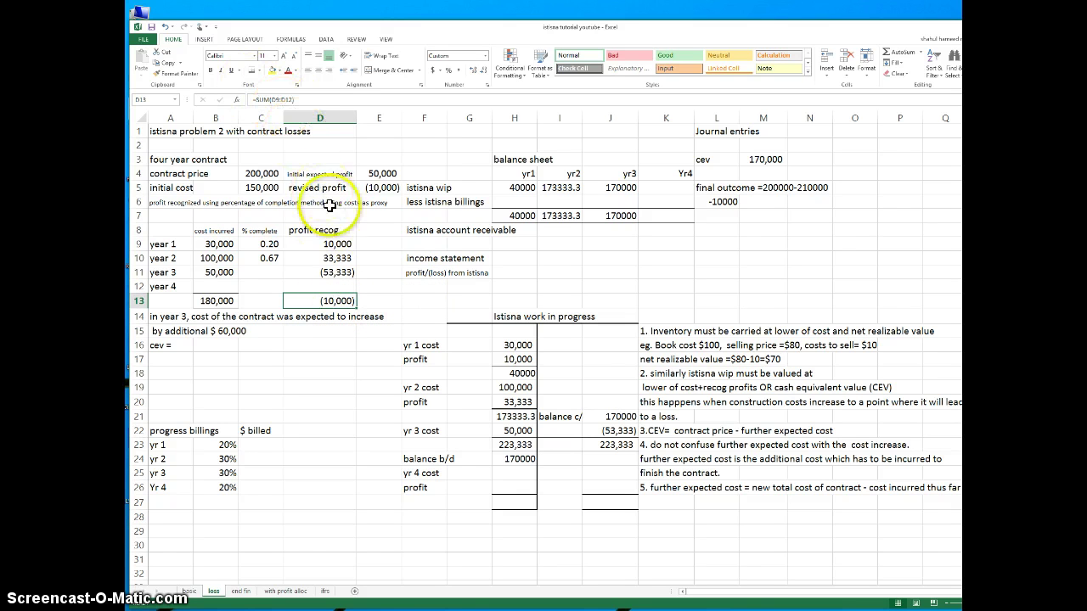
pyautogui.click(334, 286)
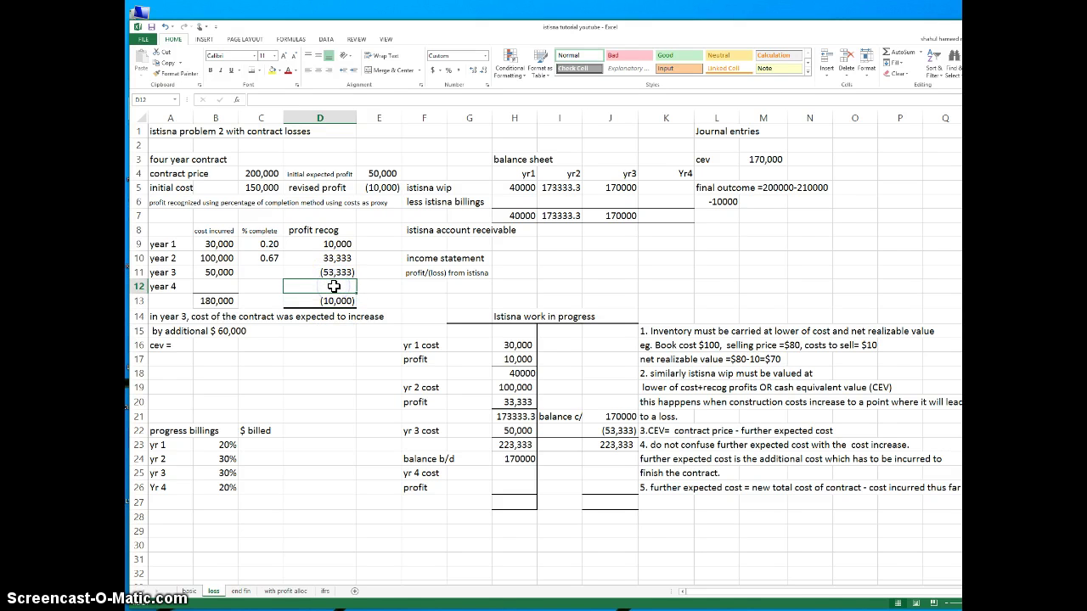
pyautogui.write('0')
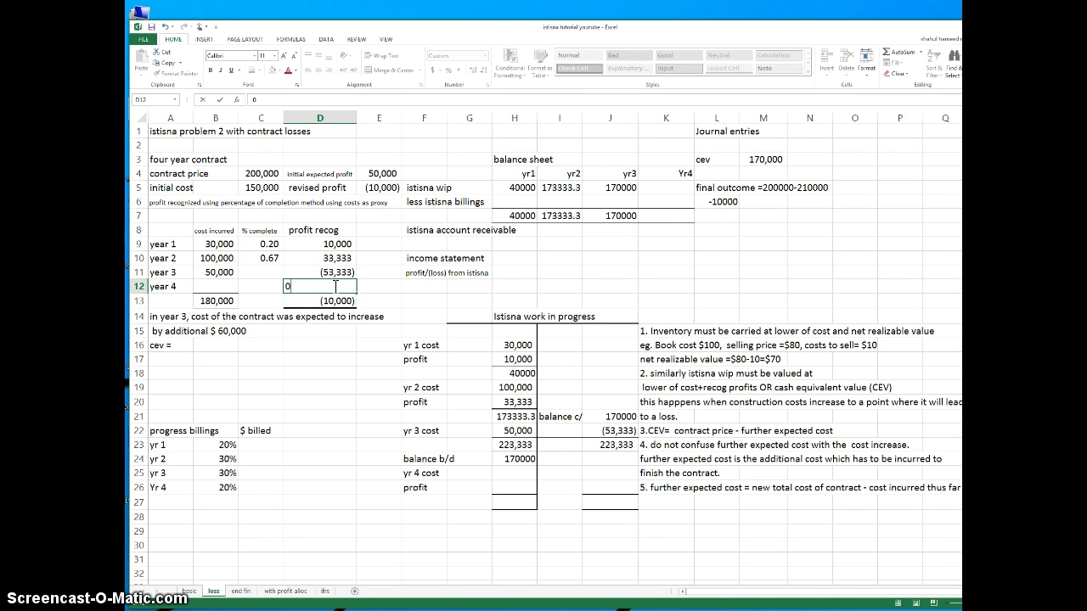
pyautogui.press('Return')
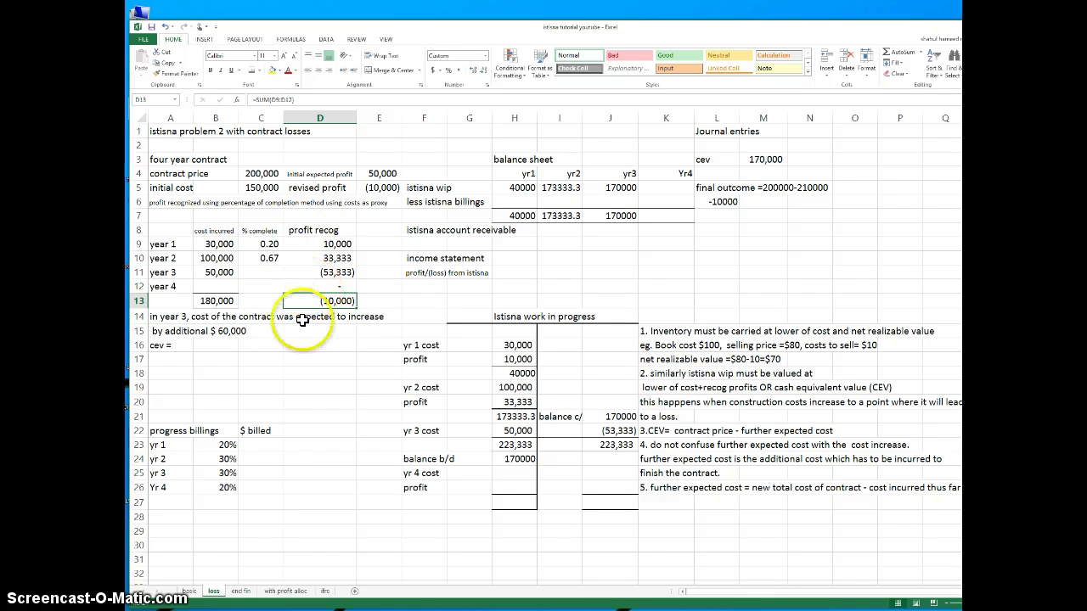
# Fill the income statement profit/(loss) row for yr1 to yr3 by linking H11, I11 and J11 to D9, D10 and D11.
pyautogui.click(513, 272)
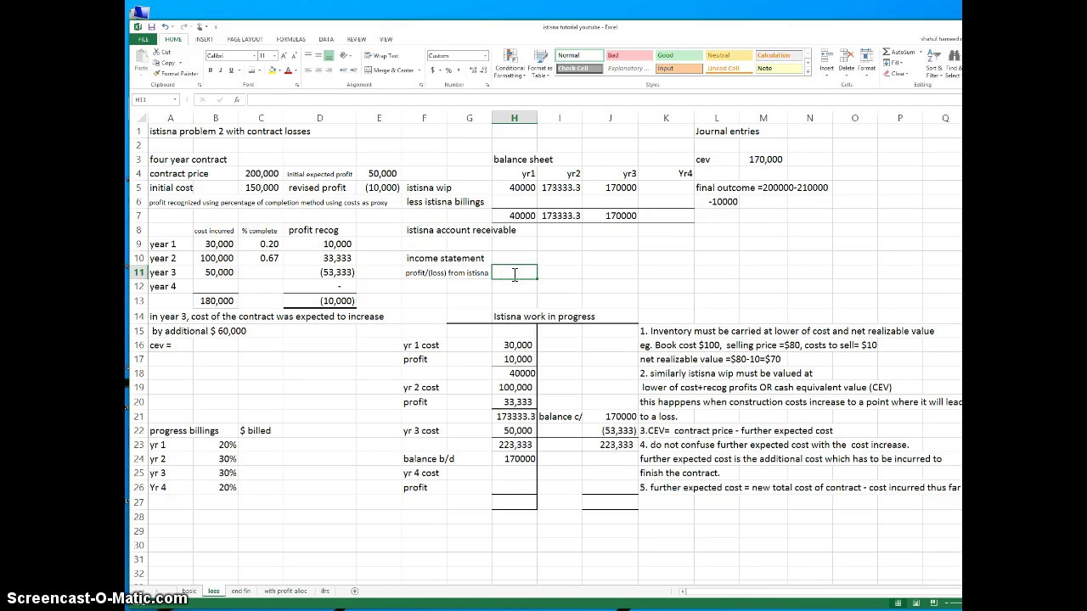
pyautogui.write('=')
pyautogui.click(339, 243)
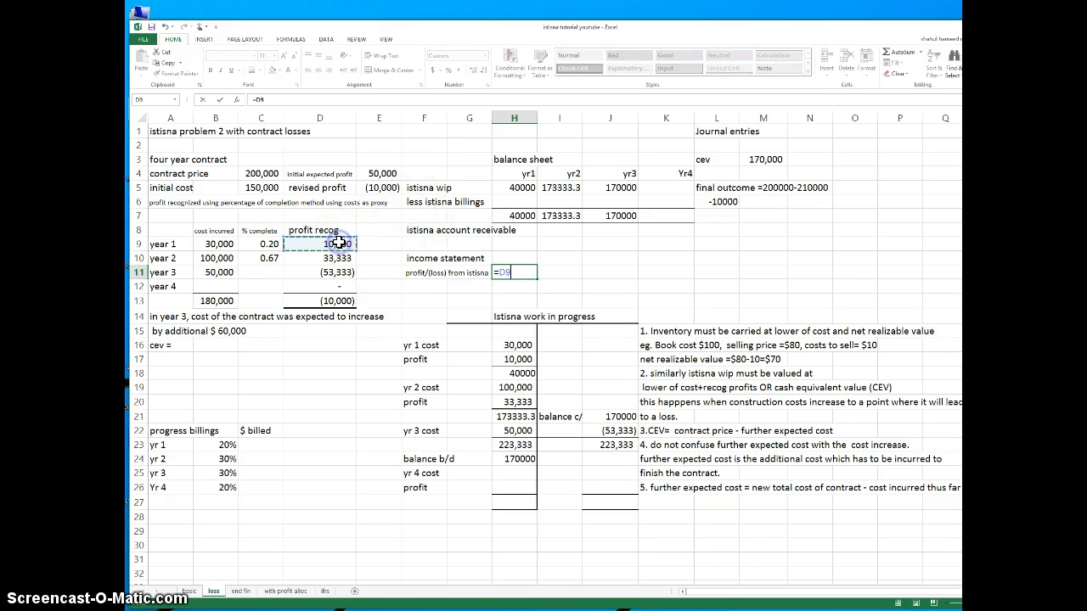
pyautogui.press('Return')
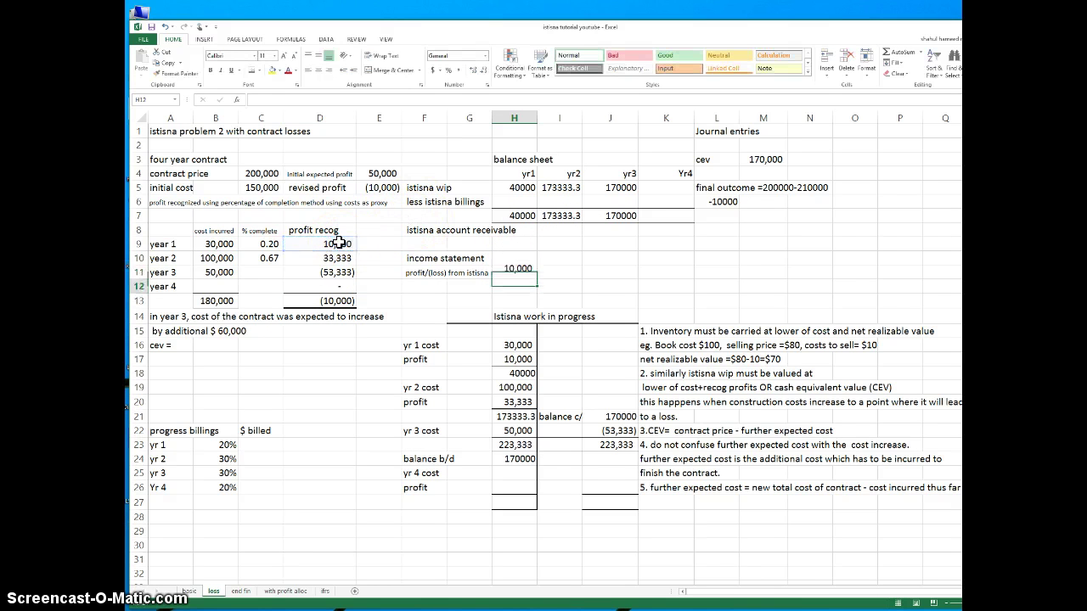
pyautogui.click(557, 272)
pyautogui.write('=')
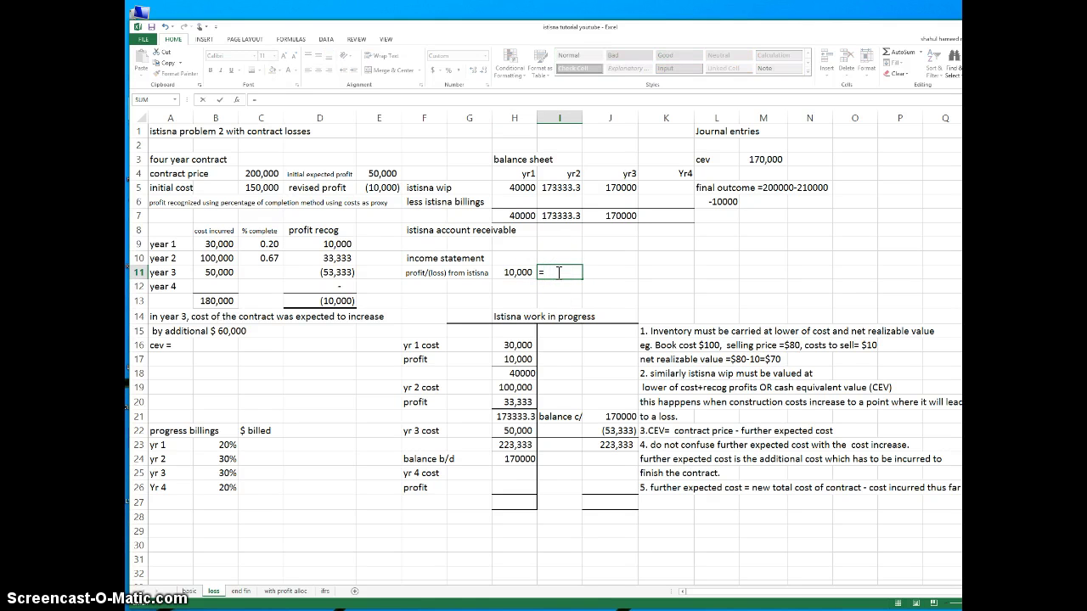
pyautogui.click(338, 258)
pyautogui.press('Return')
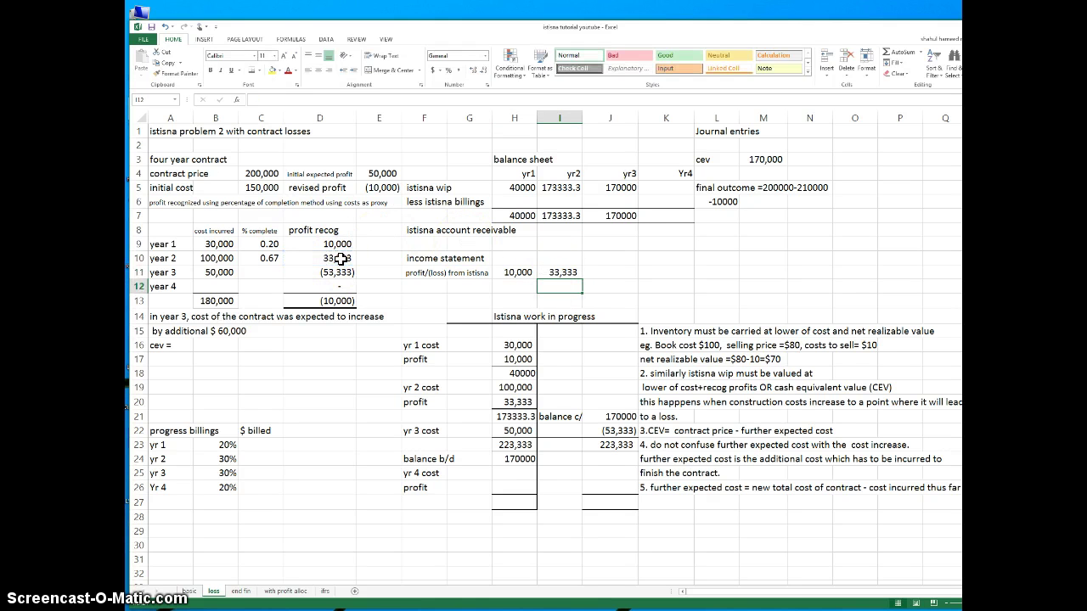
pyautogui.click(588, 273)
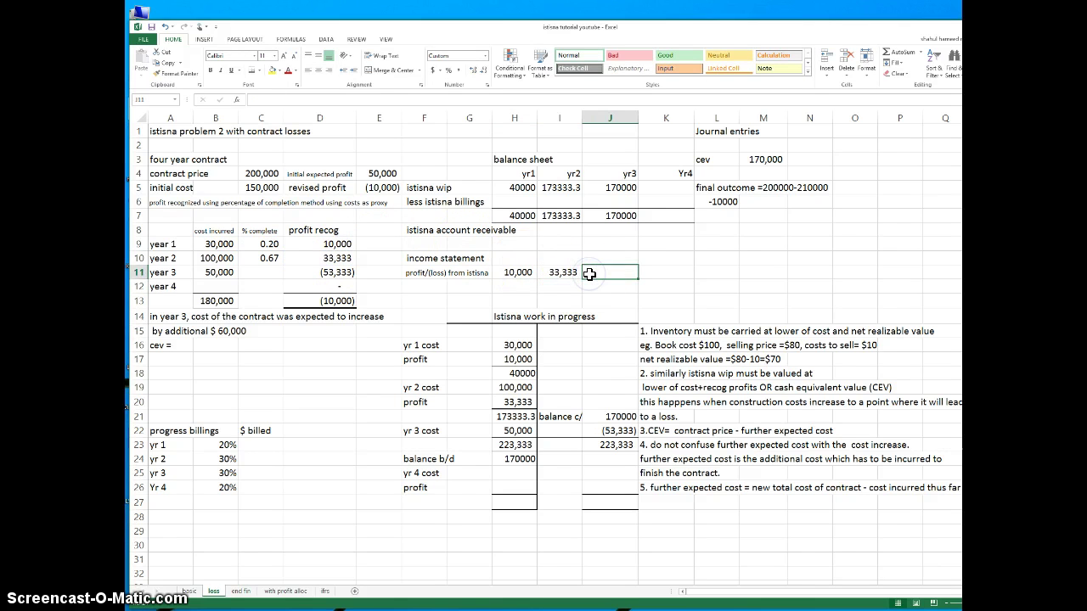
pyautogui.write('=')
pyautogui.click(335, 272)
pyautogui.press('Return')
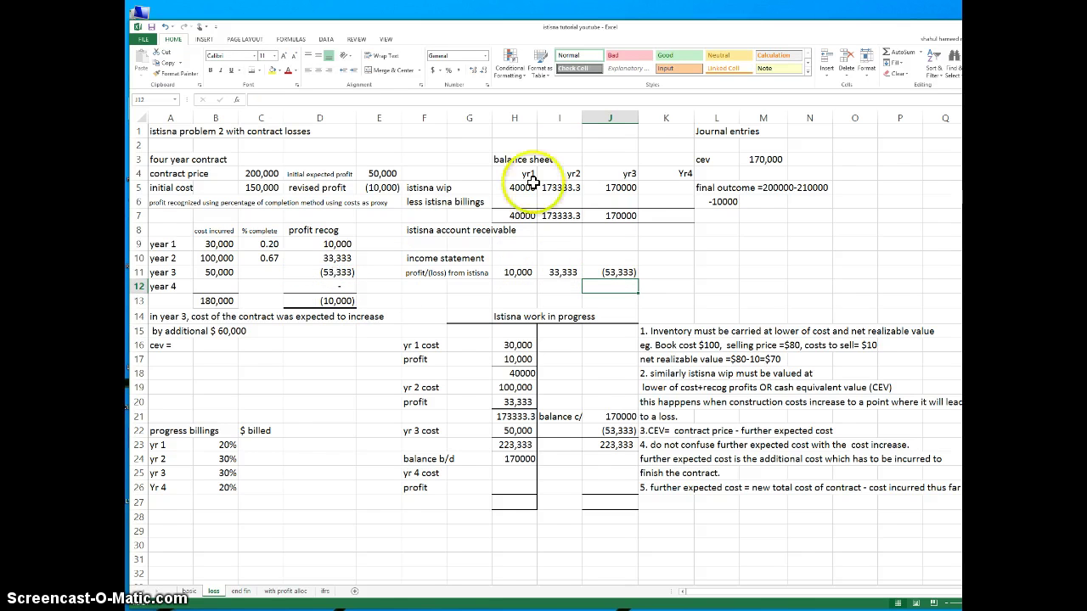
# Link the Yr4 income statement profit/(loss) in K11 to the year 4 recognized profit in D12.
pyautogui.click(653, 272)
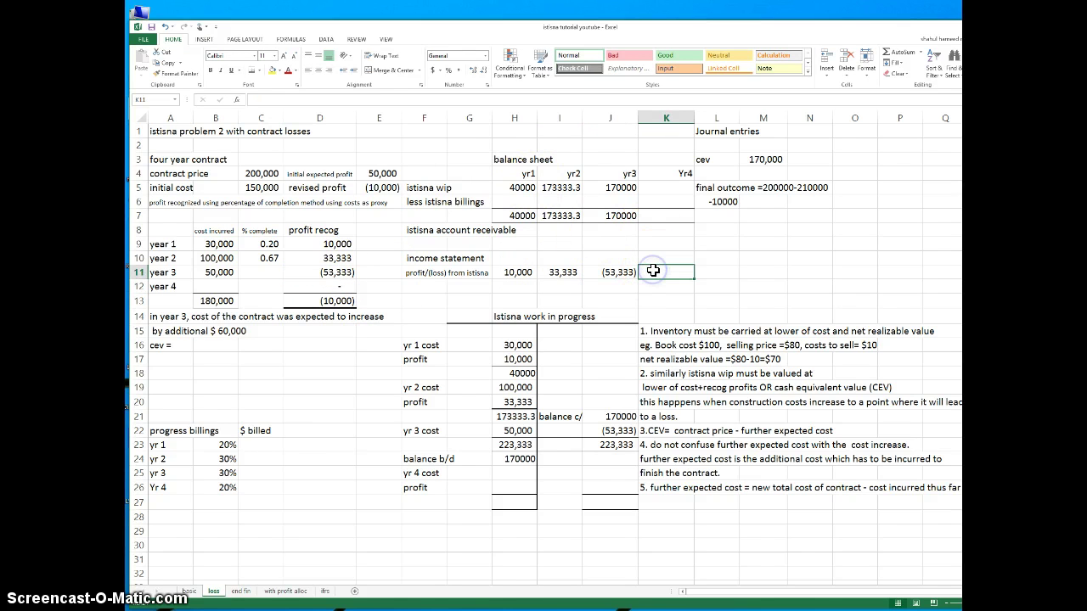
pyautogui.write('=')
pyautogui.click(343, 287)
pyautogui.press('Return')
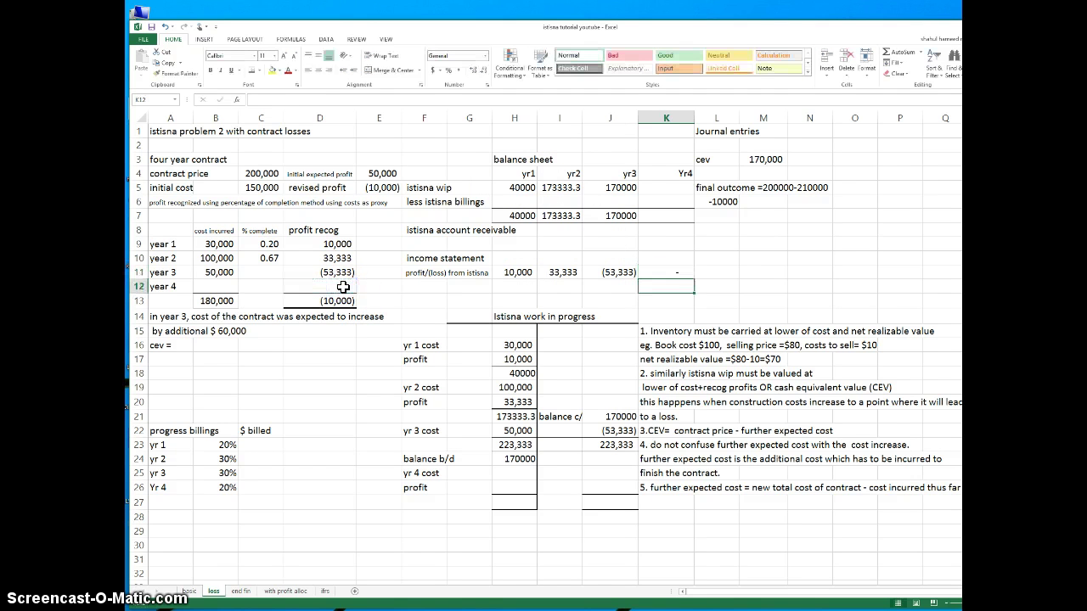
# Set the Yr4 income statement profit/(loss) in K11 to a plain 0.
pyautogui.click(679, 272)
pyautogui.write('0')
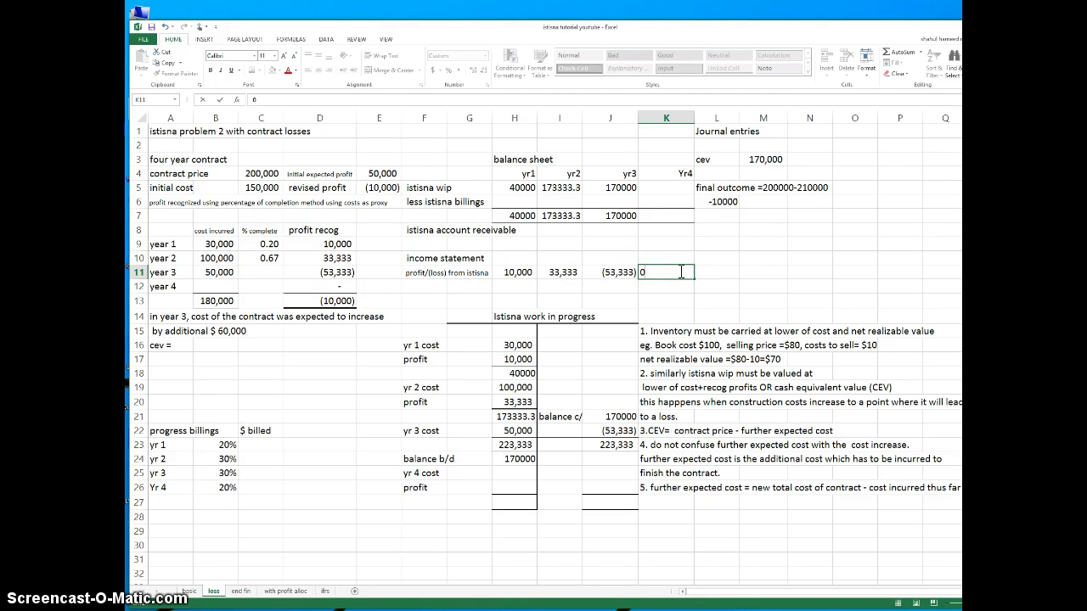
pyautogui.press('Return')
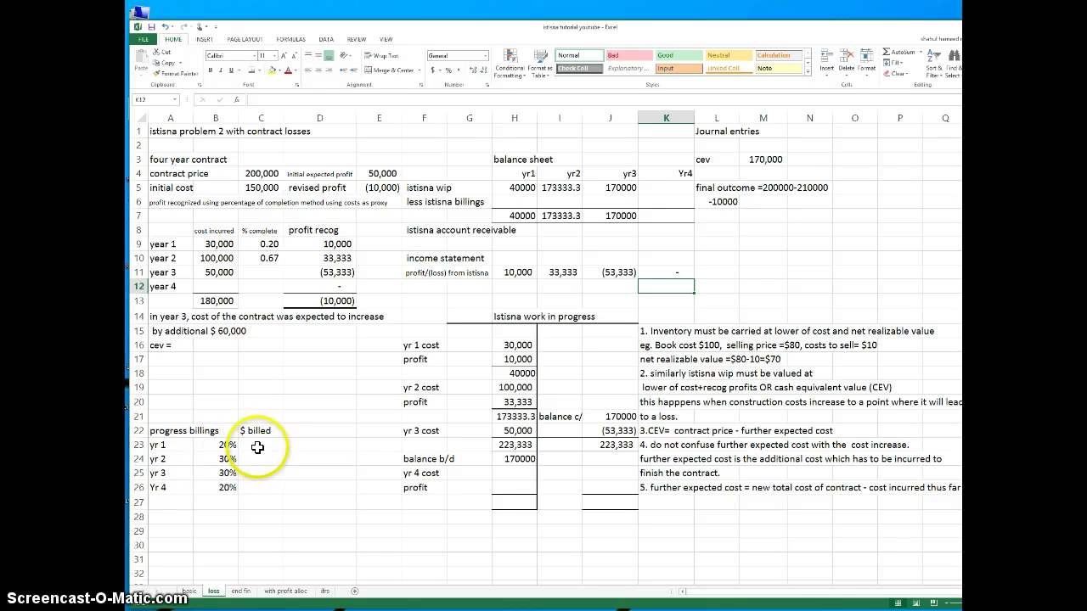
# Calculate the yr 1 amount billed in C23 as =B23*$C$4 and fill the formula down through Yr 4 in C26.
pyautogui.click(257, 444)
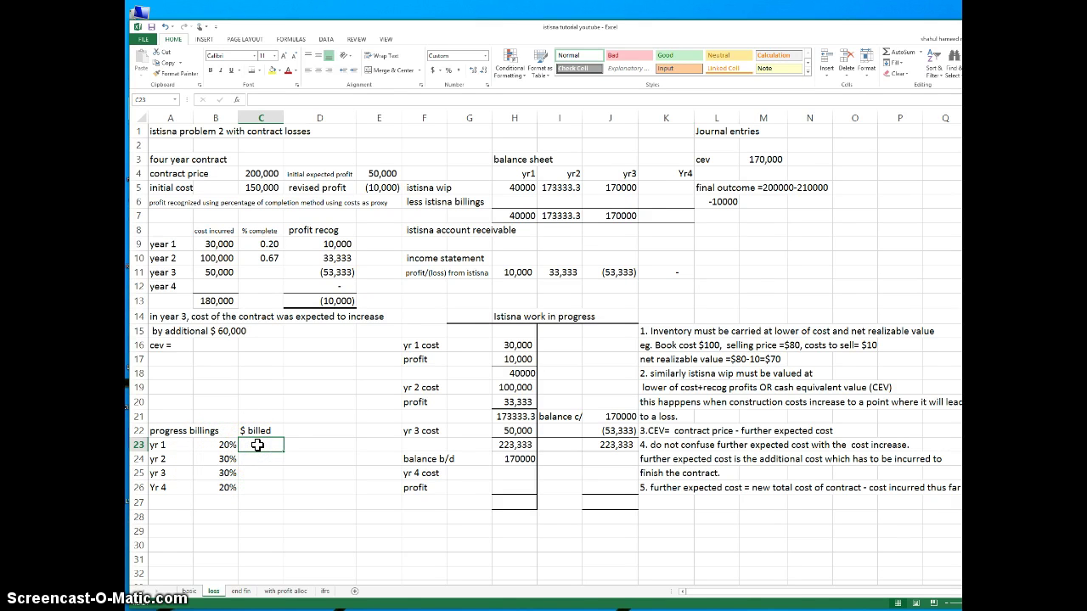
pyautogui.write('=')
pyautogui.click(217, 444)
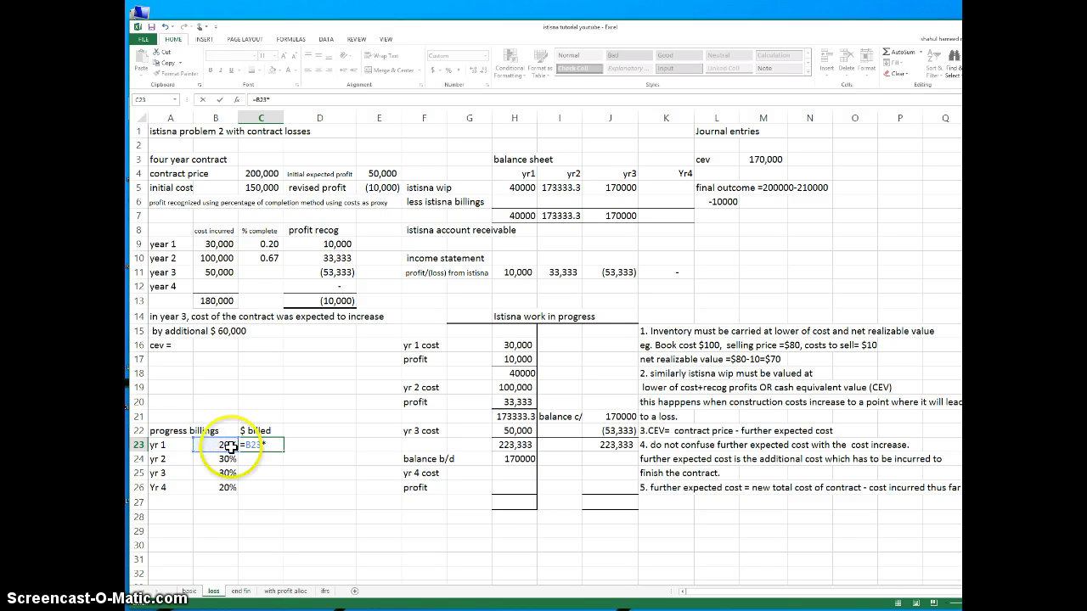
pyautogui.click(253, 173)
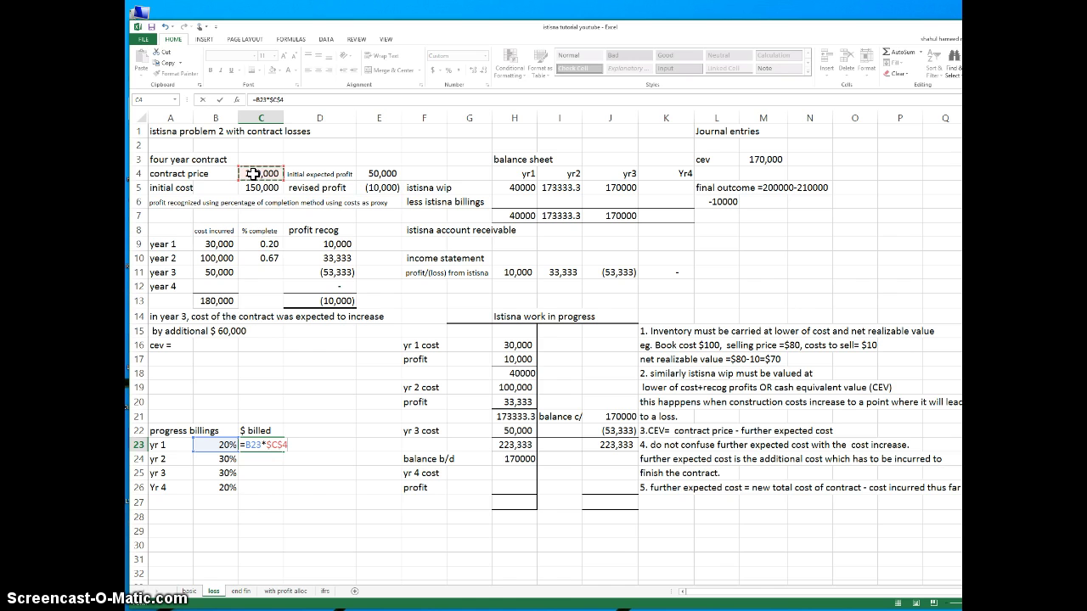
pyautogui.press('Return')
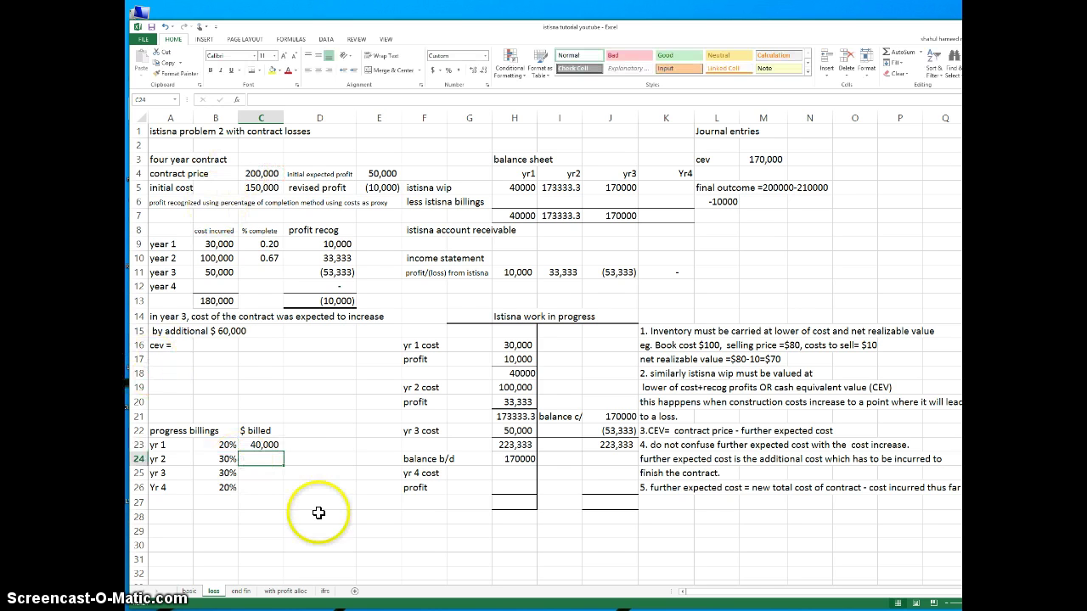
pyautogui.click(267, 446)
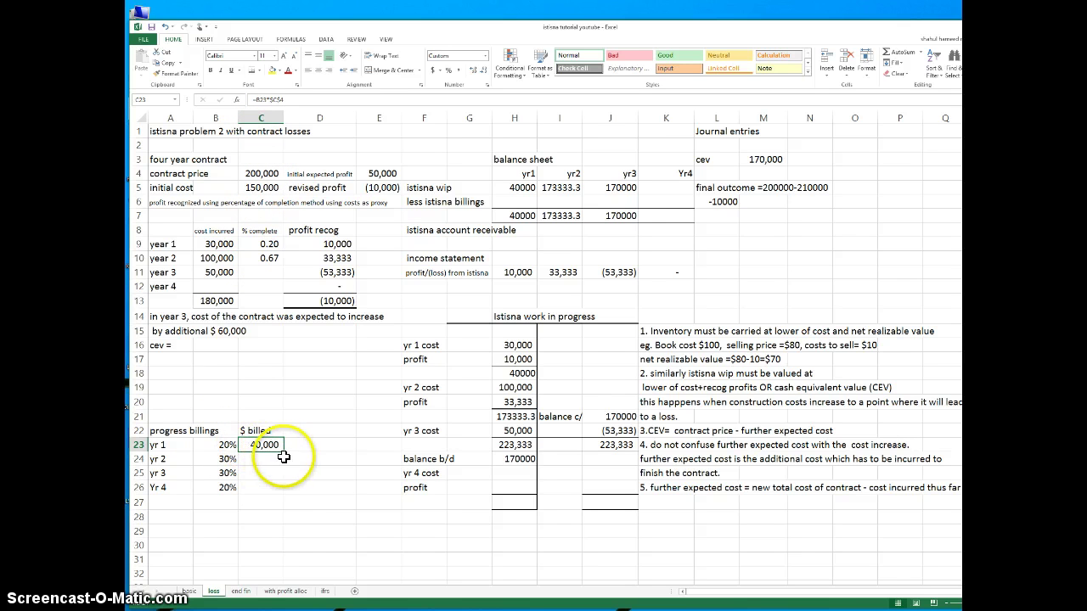
pyautogui.moveTo(284, 451); pyautogui.dragTo(283, 490)
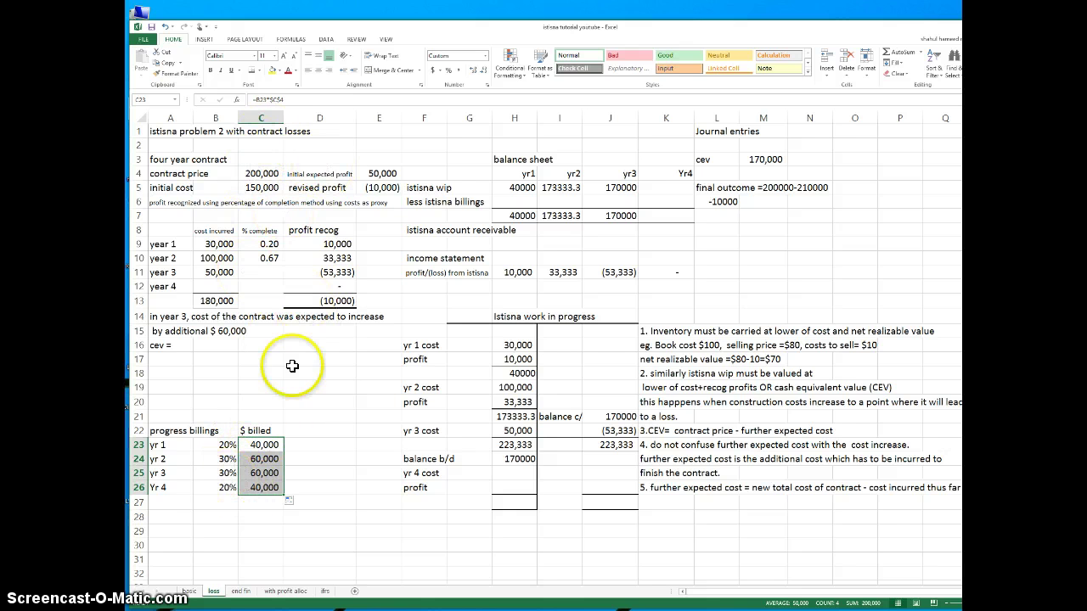
# Total the four yearly billed amounts in C27 with AutoSum.
pyautogui.click(256, 504)
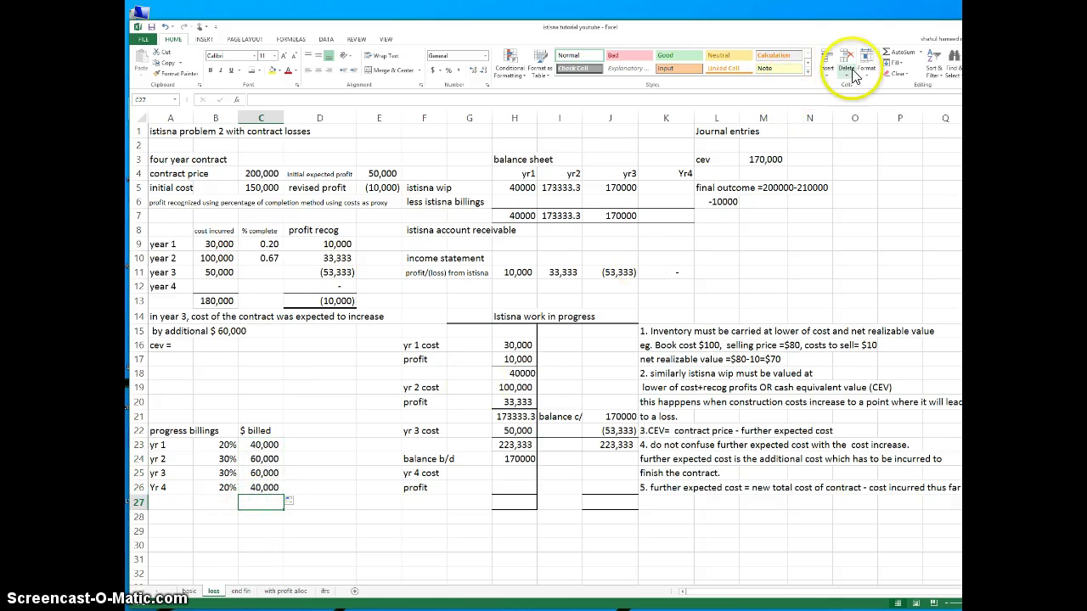
pyautogui.click(886, 54)
pyautogui.press('Return')
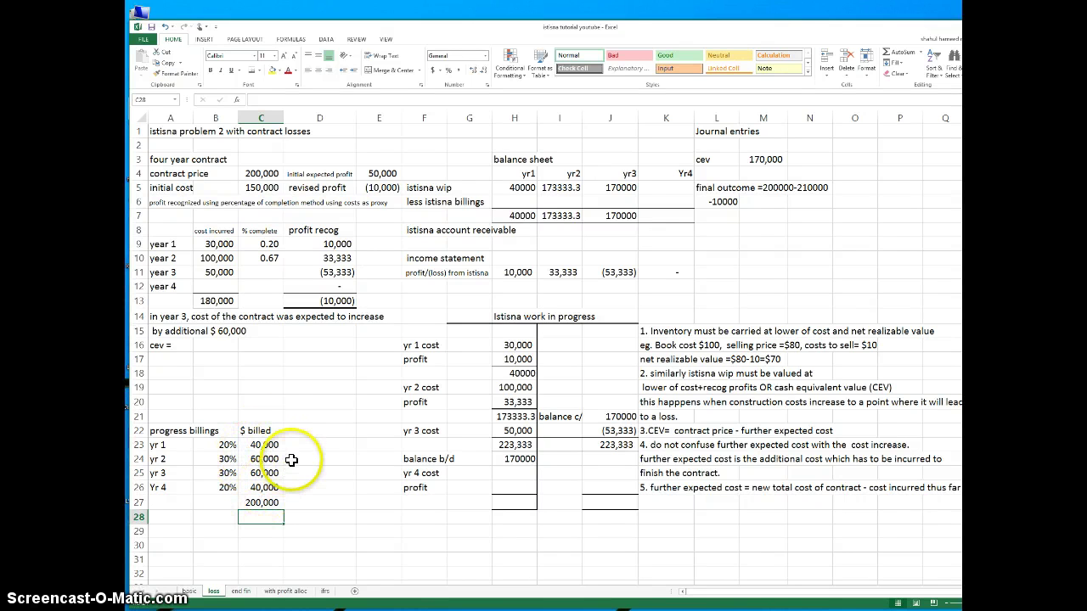
# Enter the yr1 less istisna billings in H6 as =-C23 and copy the formula across to I6 and J6.
pyautogui.click(514, 201)
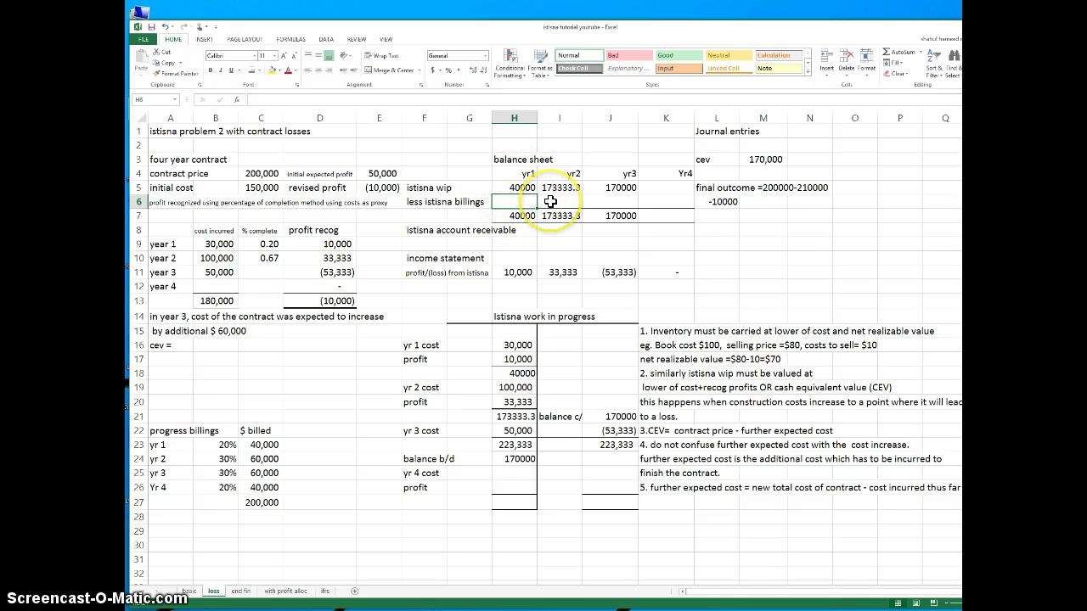
pyautogui.write('=')
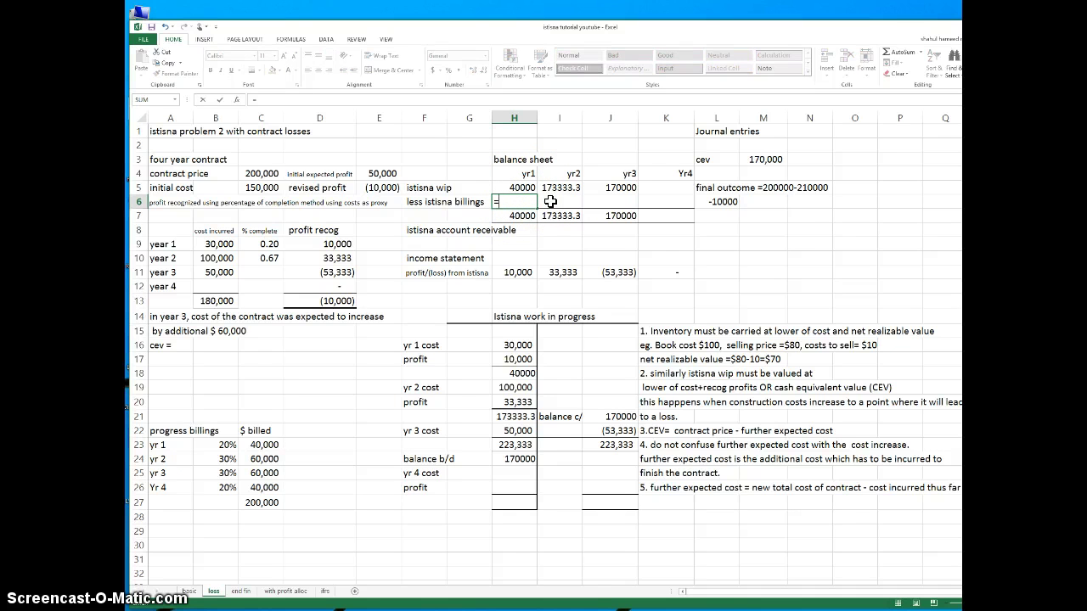
pyautogui.write('-')
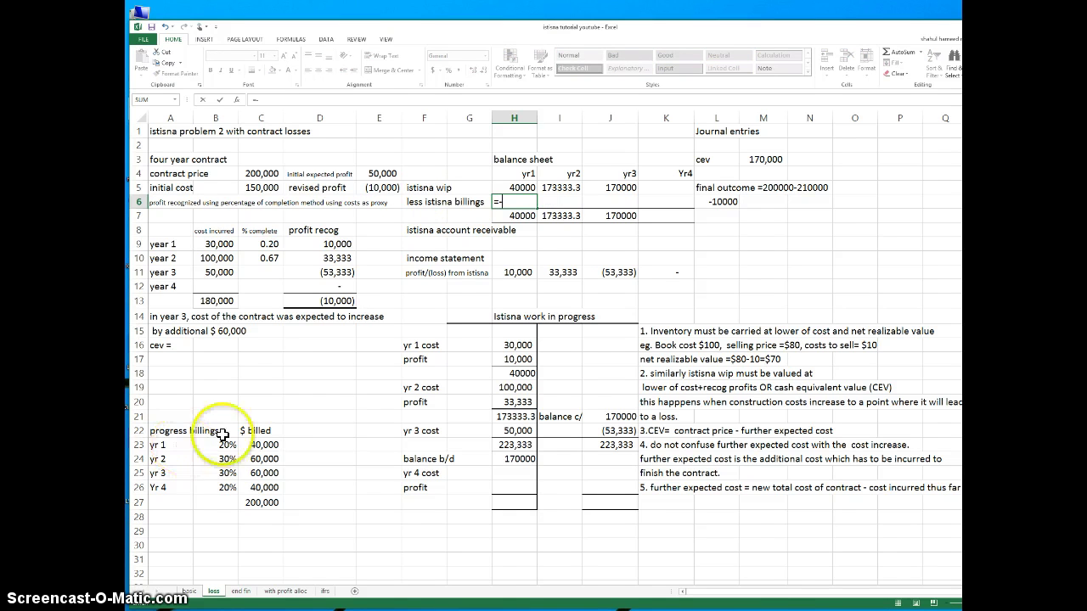
pyautogui.click(255, 445)
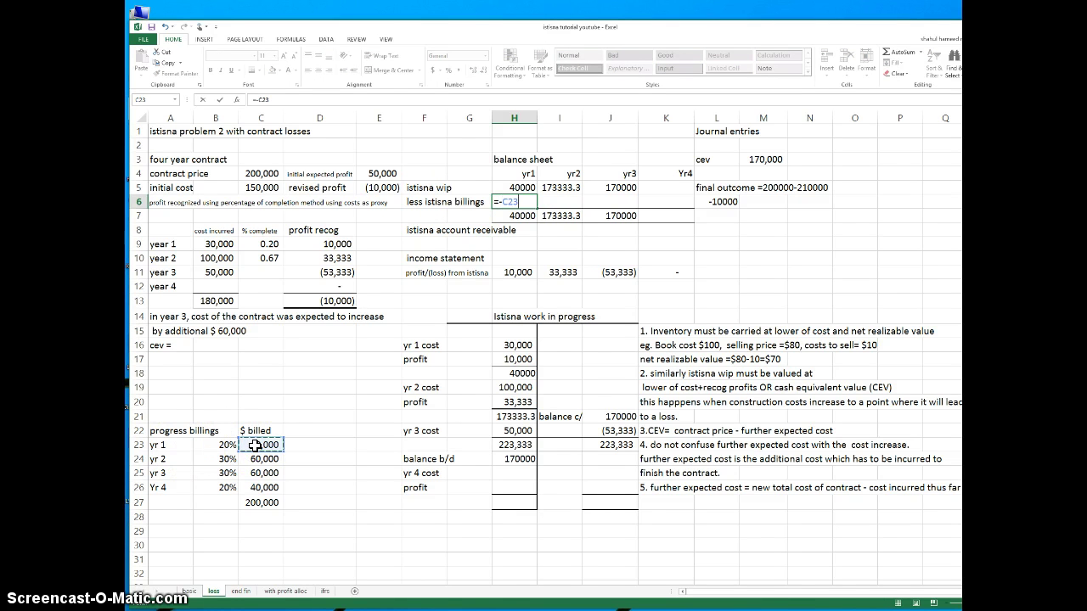
pyautogui.press('Return')
pyautogui.click(528, 200)
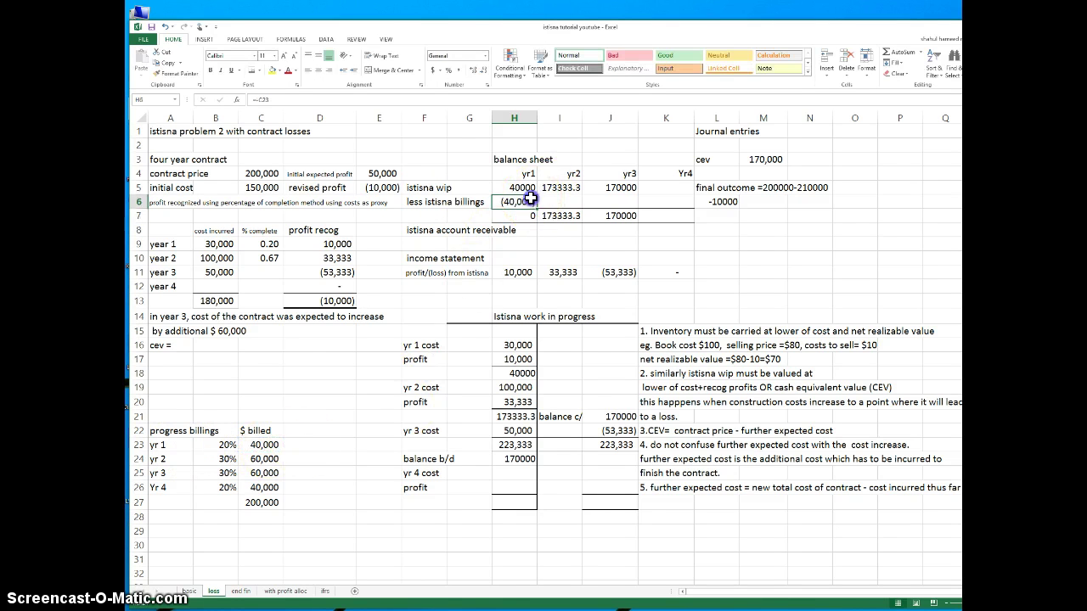
pyautogui.moveTo(538, 208); pyautogui.dragTo(620, 204)
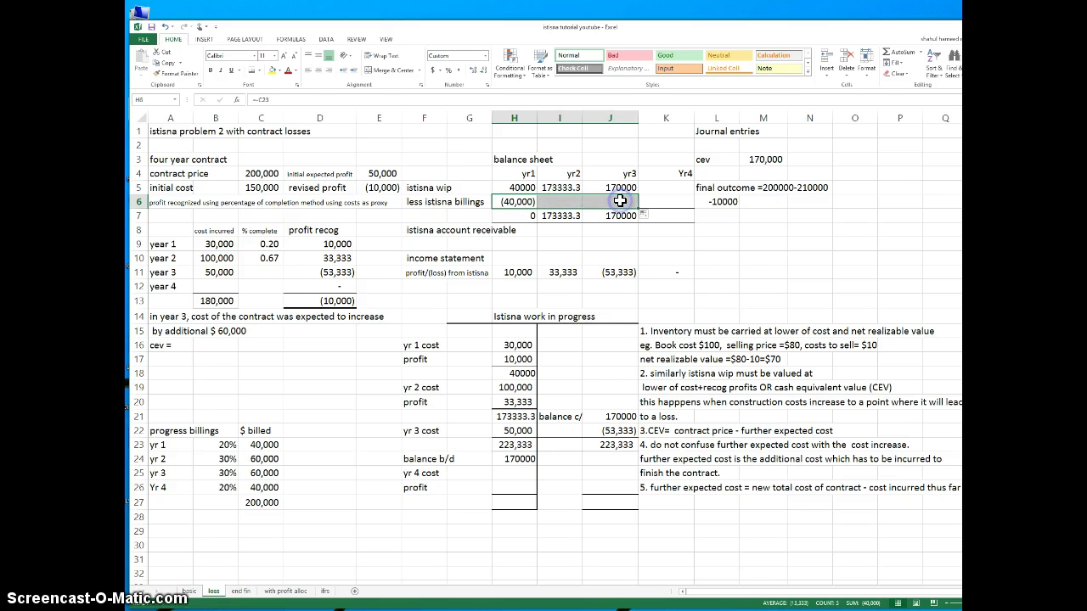
# Replace the yr2 less istisna billings formula in I6 with =-C24.
pyautogui.click(566, 201)
pyautogui.write('=')
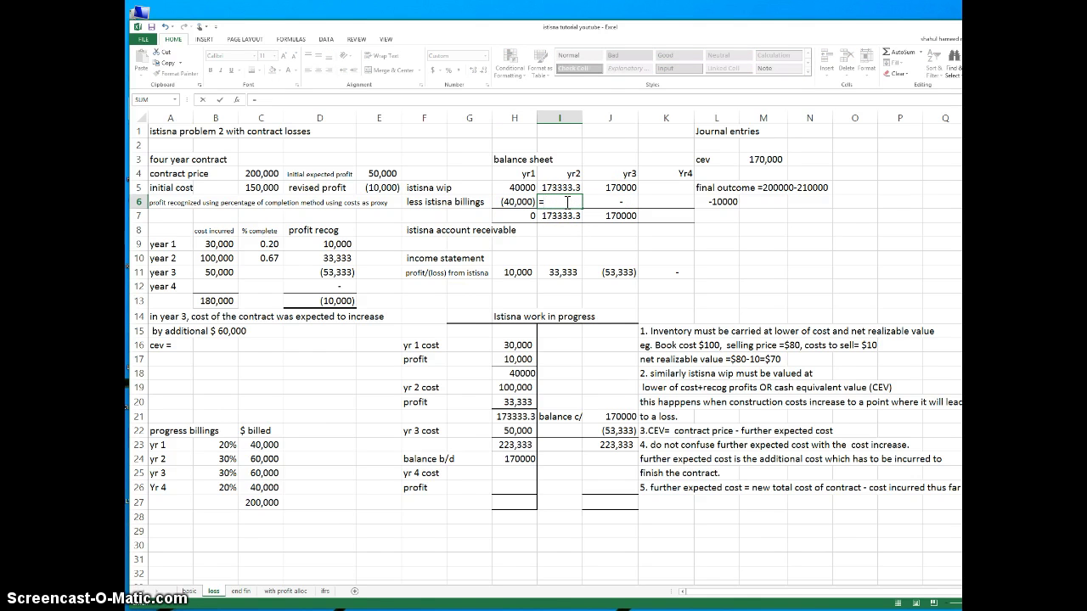
pyautogui.click(260, 458)
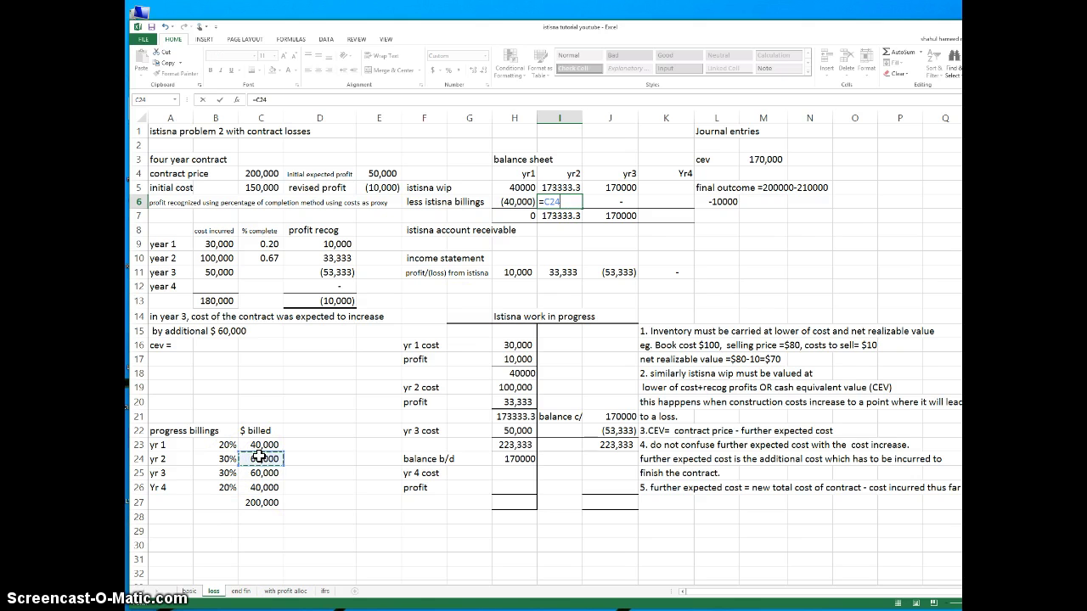
pyautogui.press('BackSpace')
pyautogui.press('BackSpace')
pyautogui.press('BackSpace')
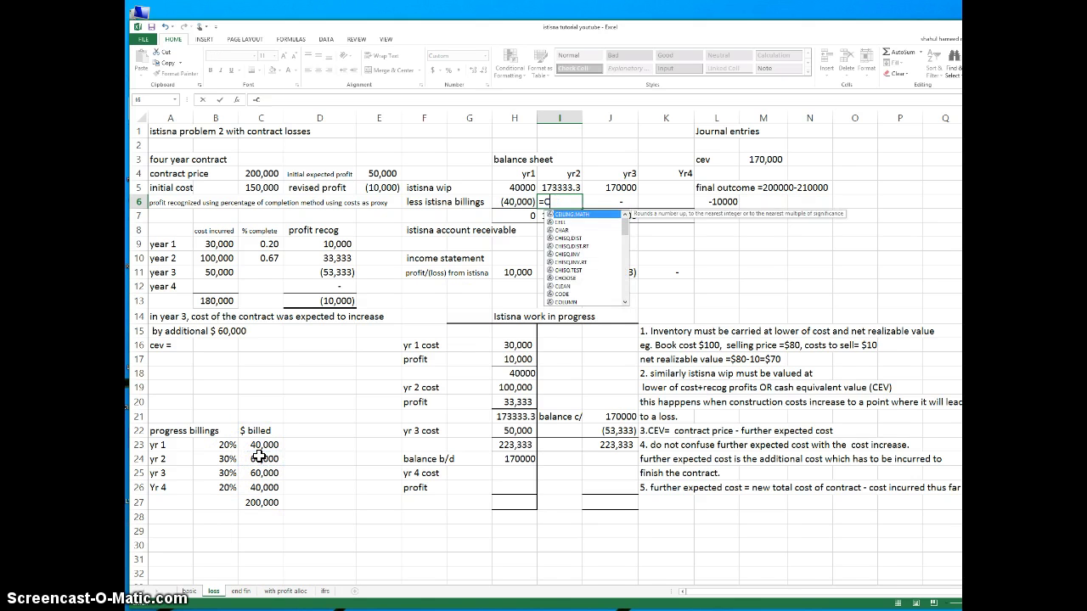
pyautogui.write('-')
pyautogui.click(257, 459)
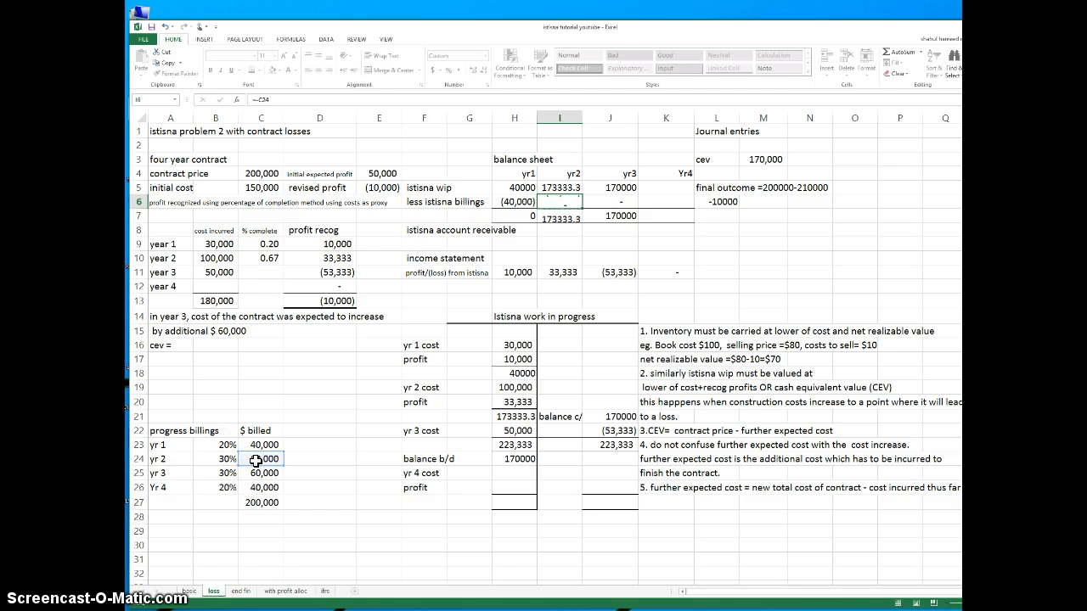
pyautogui.press('Return')
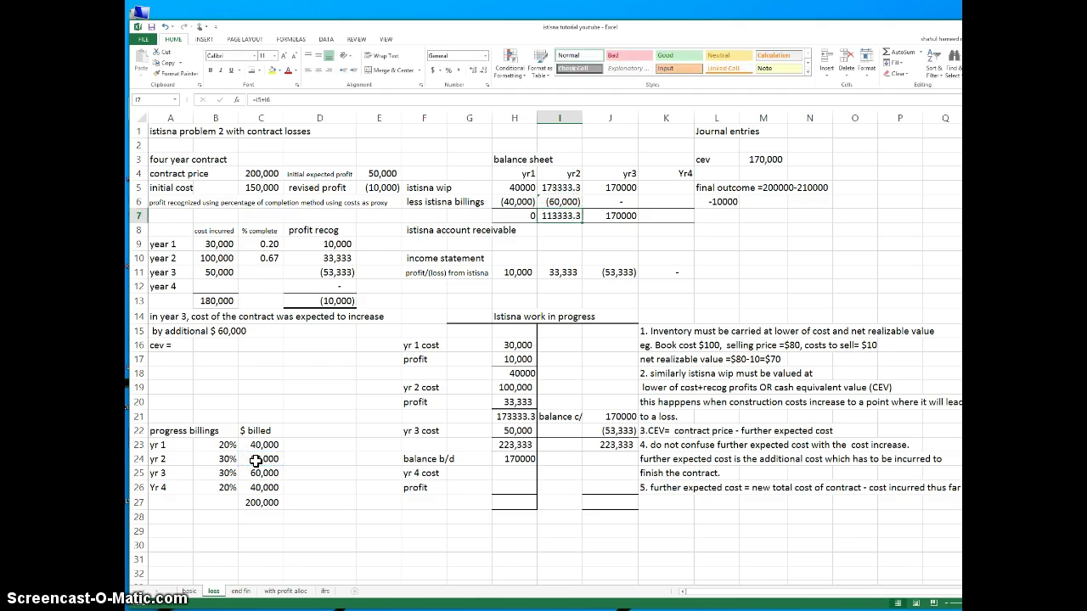
# Replace the yr3 less istisna billings formula in J6 with =-C25.
pyautogui.click(607, 201)
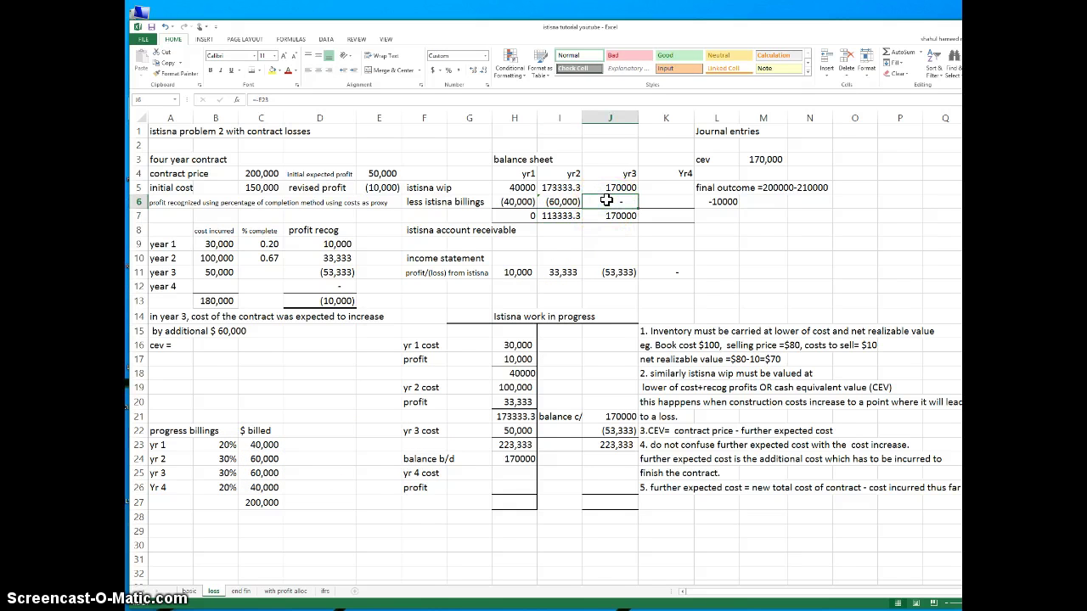
pyautogui.write('=')
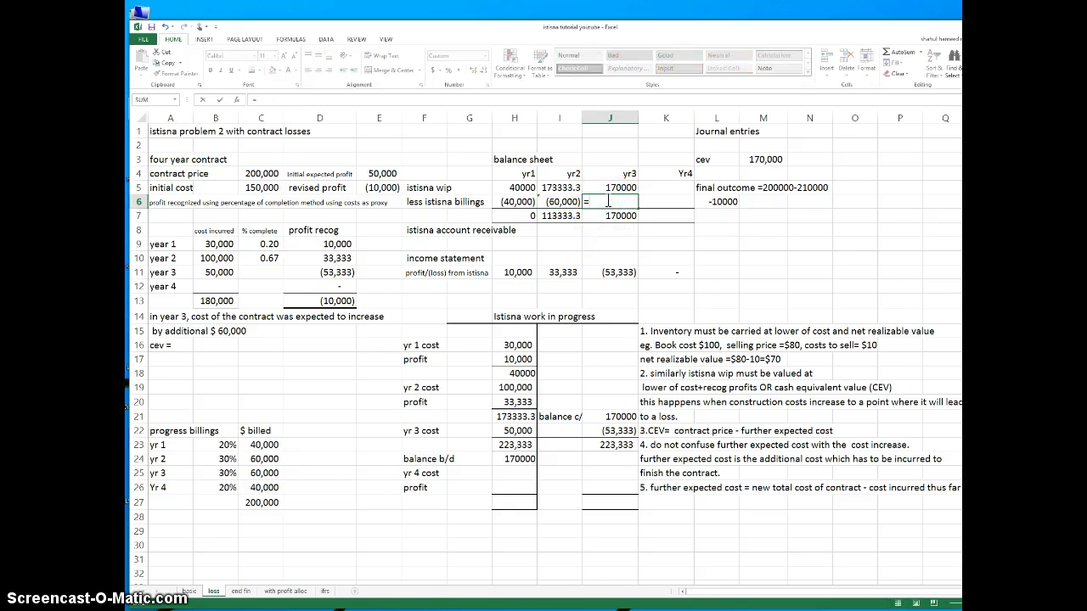
pyautogui.click(269, 471)
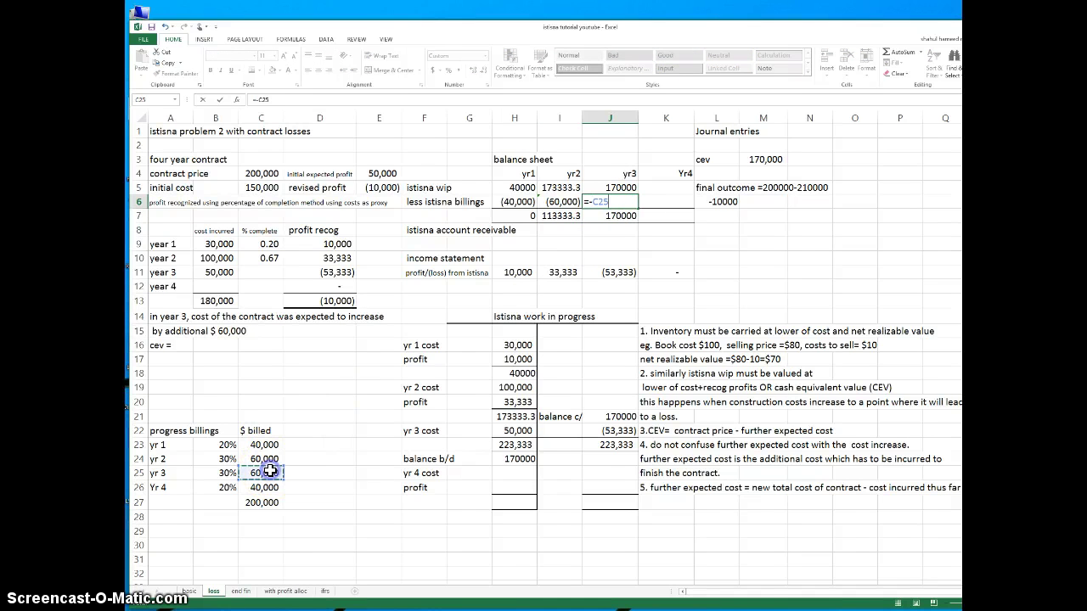
pyautogui.press('Return')
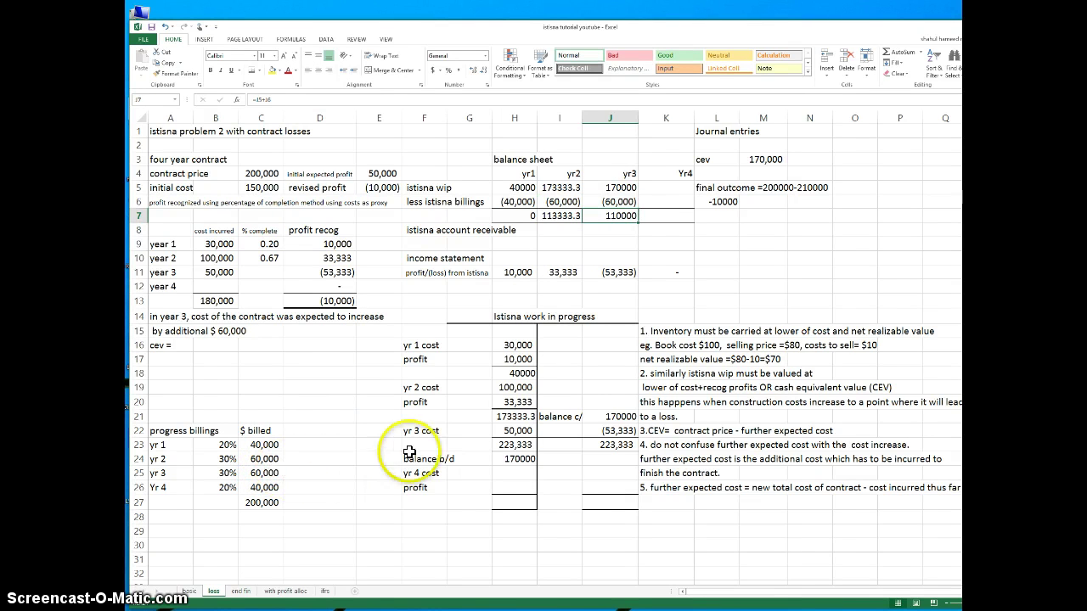
pyautogui.click(663, 186)
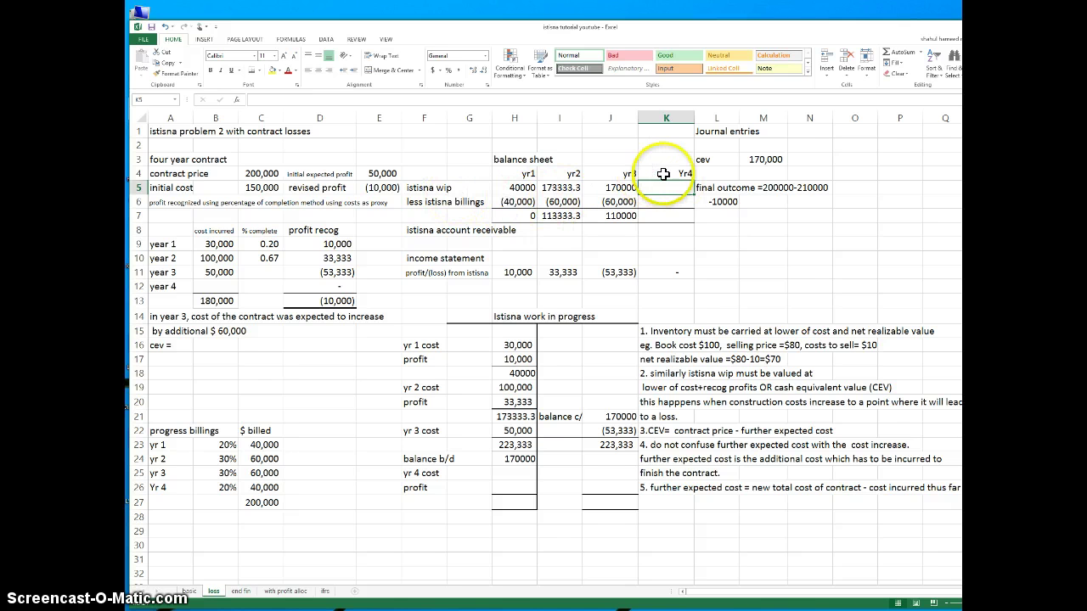
pyautogui.click(221, 286)
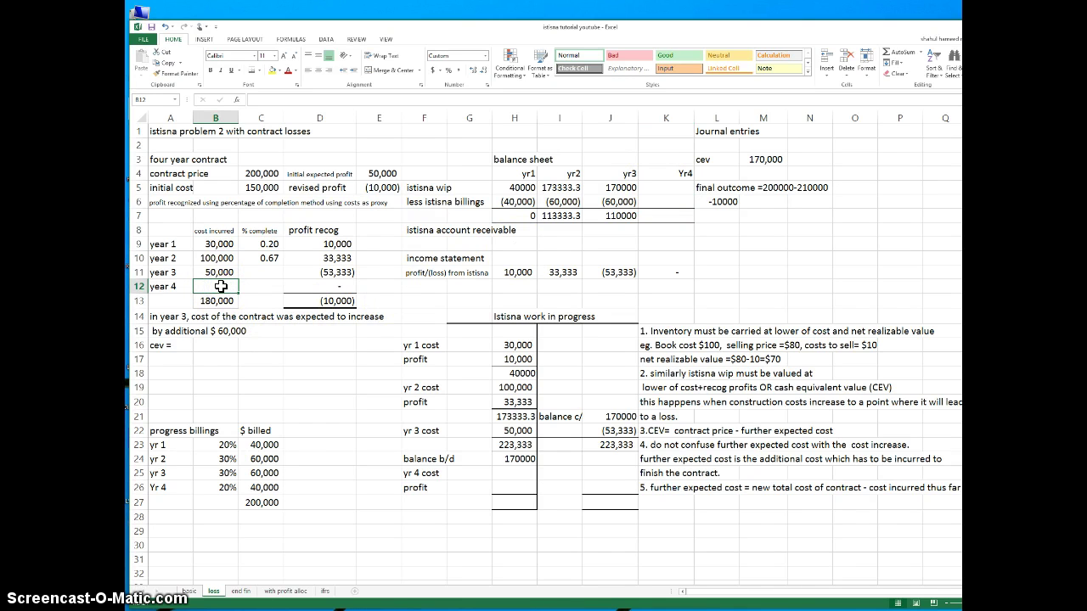
pyautogui.click(508, 474)
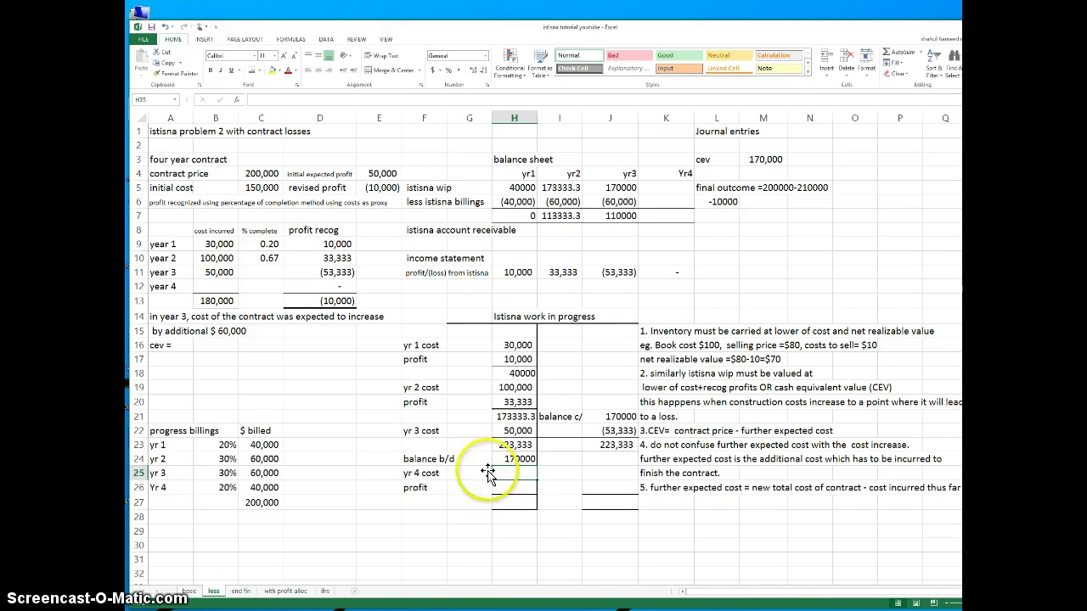
pyautogui.click(219, 285)
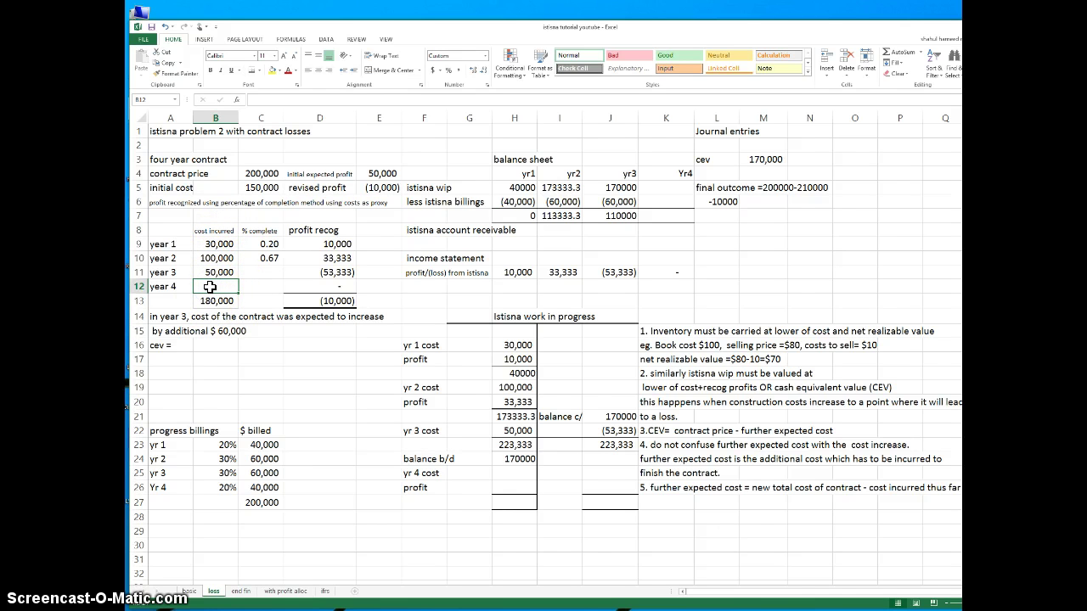
pyautogui.write('=210000-18000')
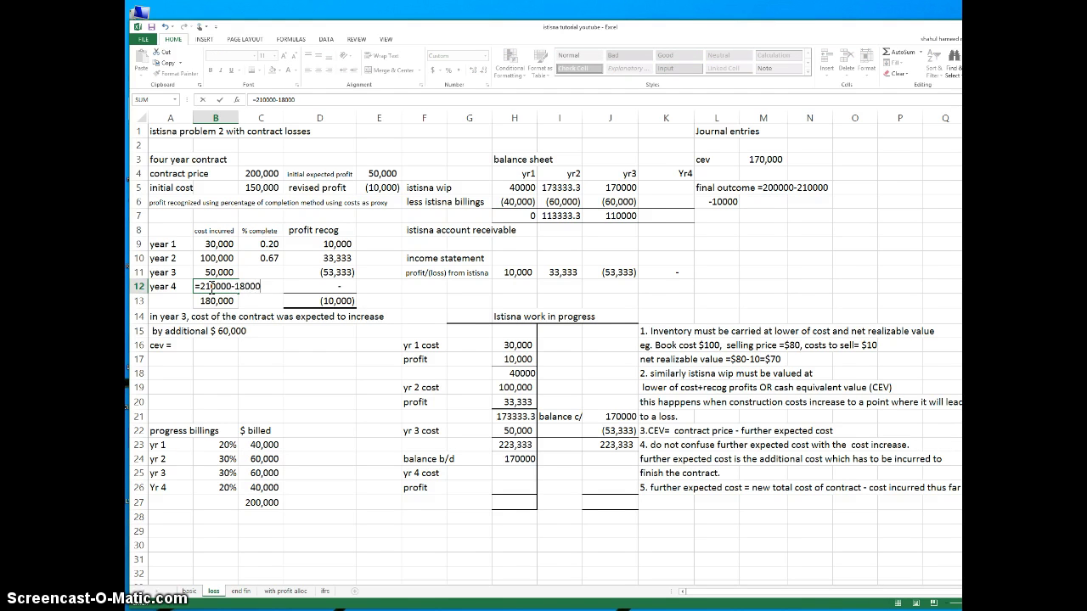
pyautogui.press('Return')
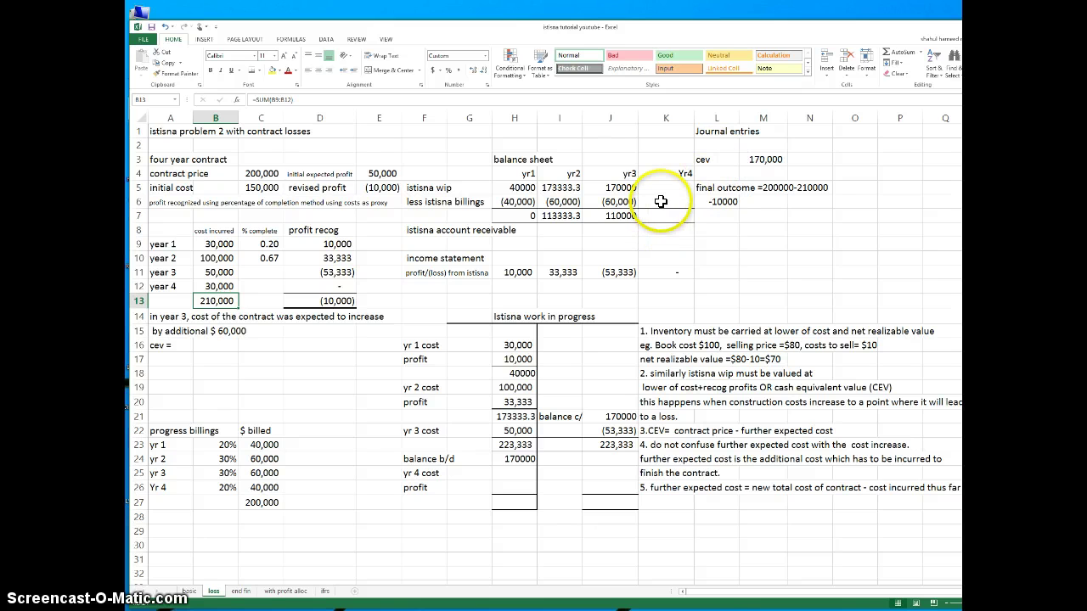
# Enter 30000 as the yr 4 cost in H25 and total H24:H26 in H27 of the istisna work in progress account.
pyautogui.click(513, 473)
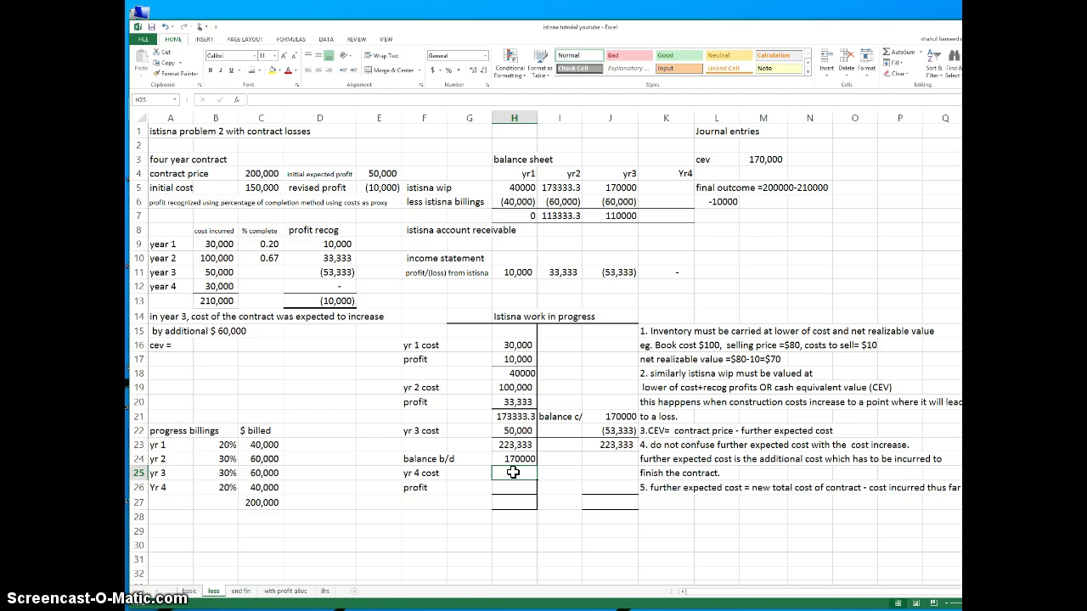
pyautogui.write('30000')
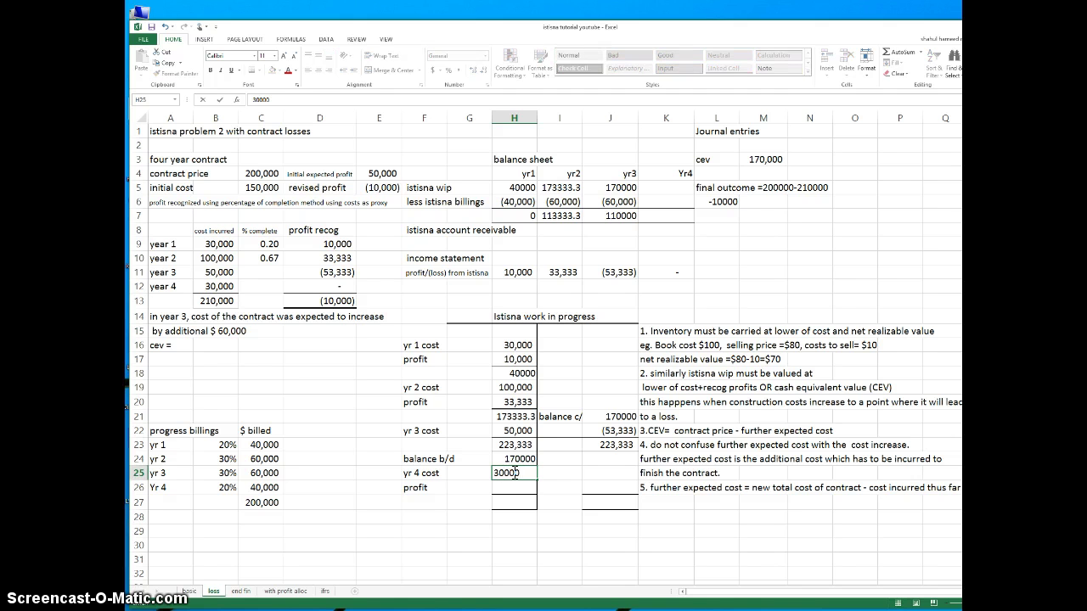
pyautogui.press('Return')
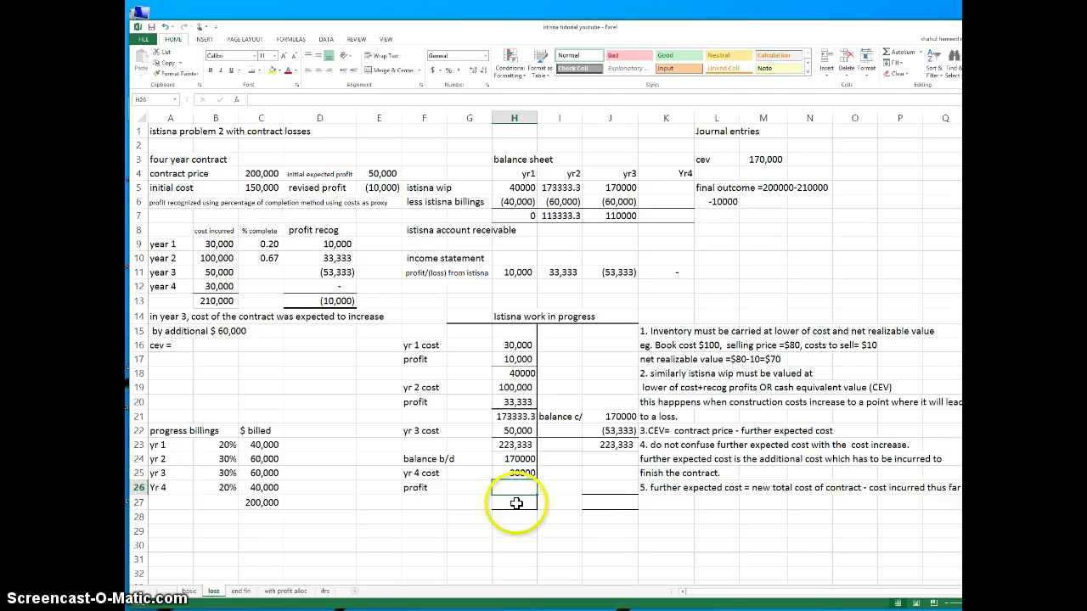
pyautogui.click(516, 504)
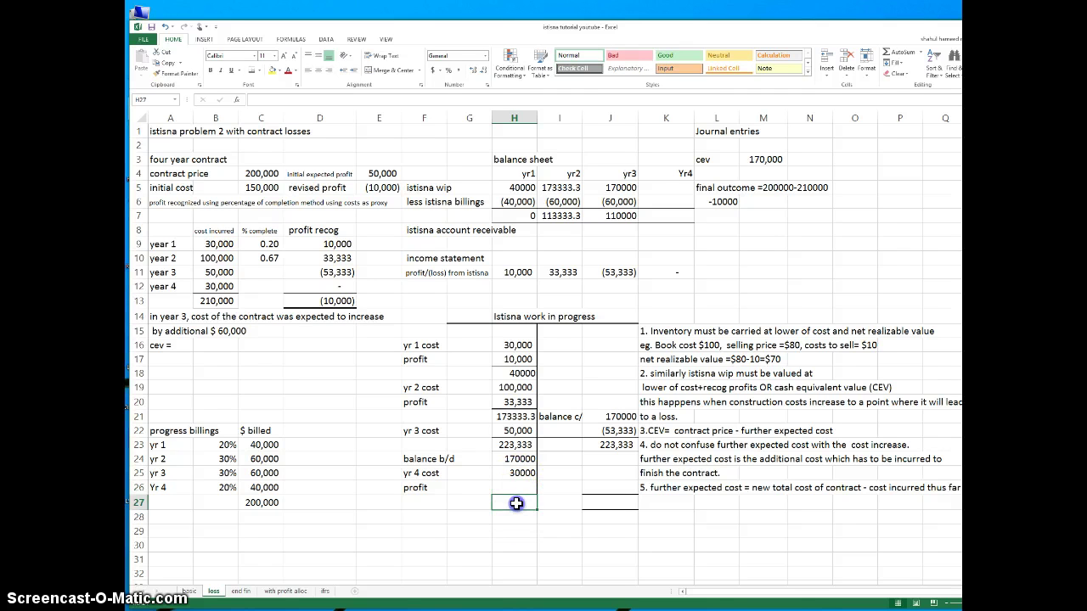
pyautogui.click(896, 56)
pyautogui.moveTo(502, 481)
pyautogui.mouseDown()
pyautogui.moveTo(498, 466)
pyautogui.moveTo(509, 467)
pyautogui.mouseUp()
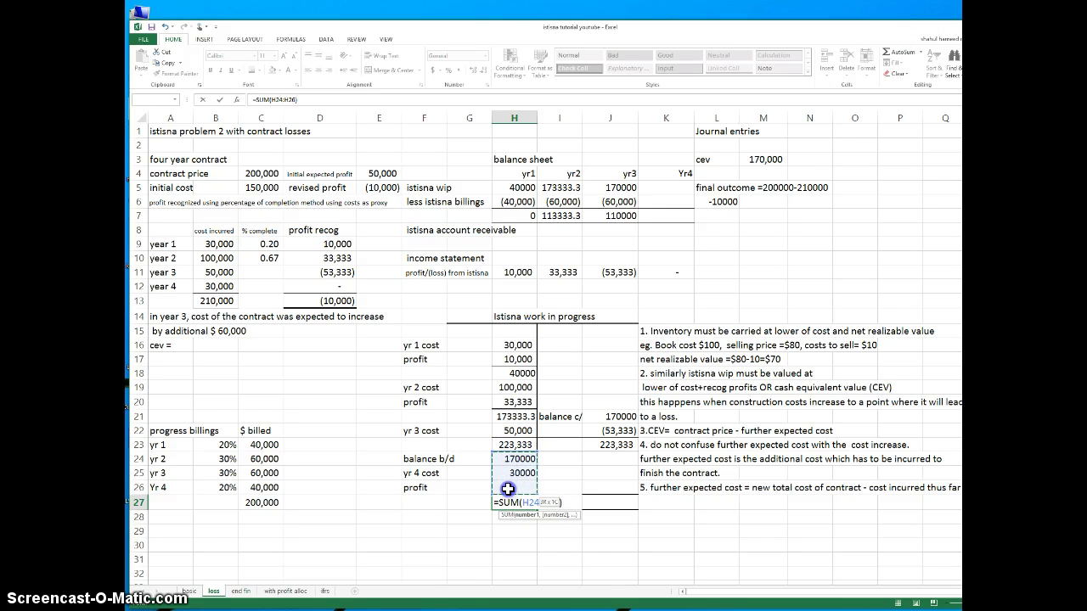
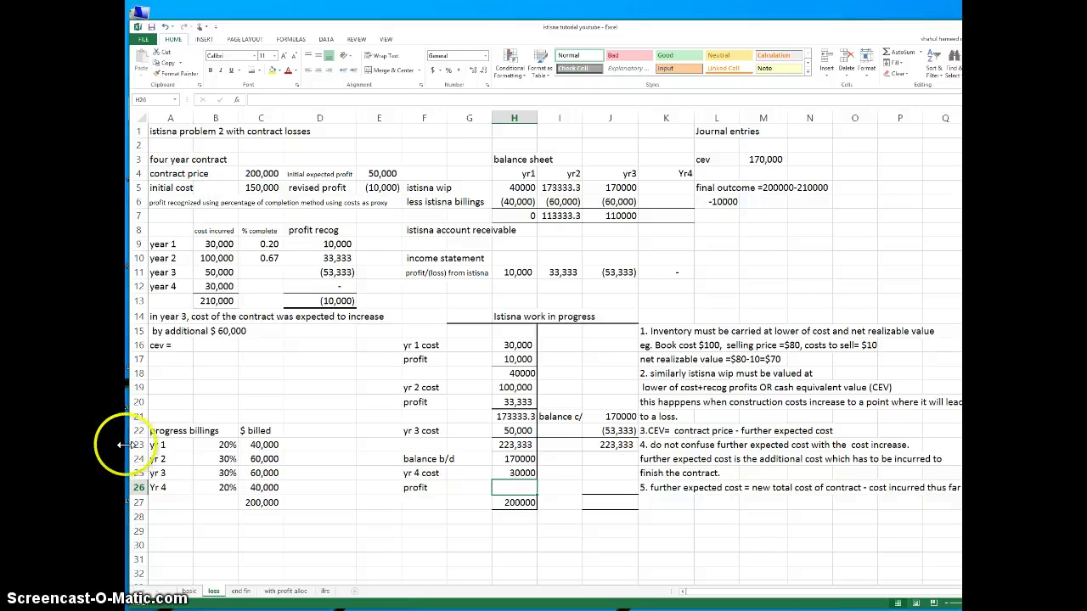
# Enter the Yr4 less istisna billings in K6 as =-C26.
pyautogui.click(661, 200)
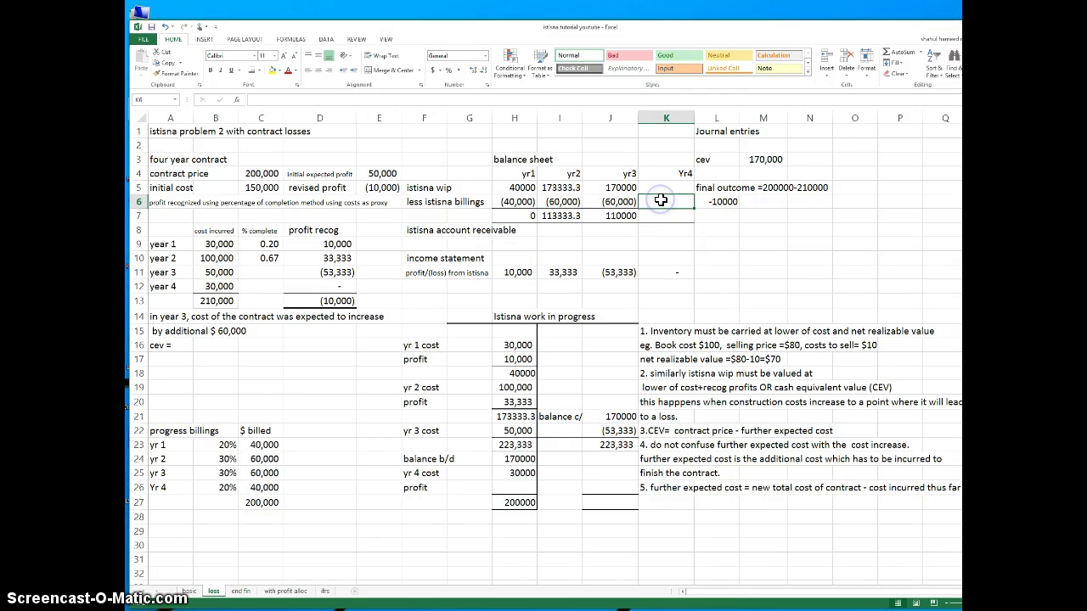
pyautogui.write('=')
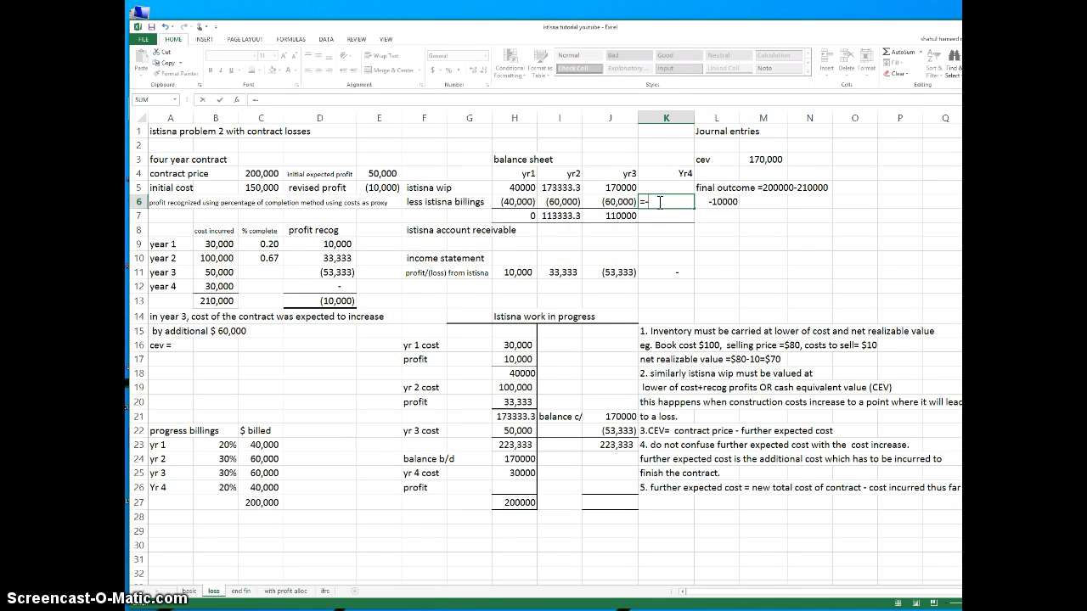
pyautogui.write('-')
pyautogui.click(264, 487)
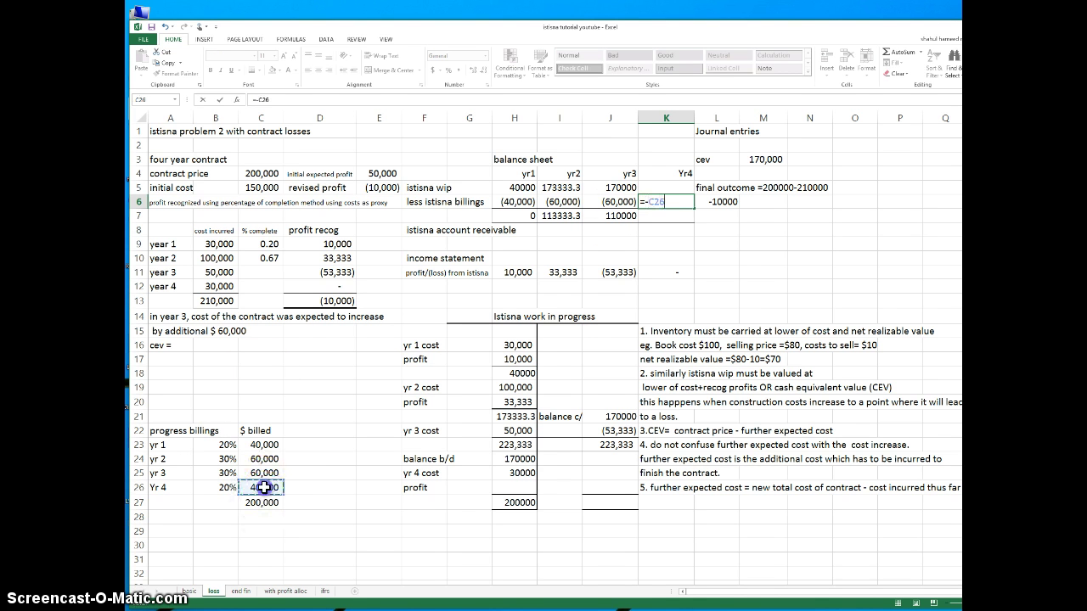
pyautogui.press('Return')
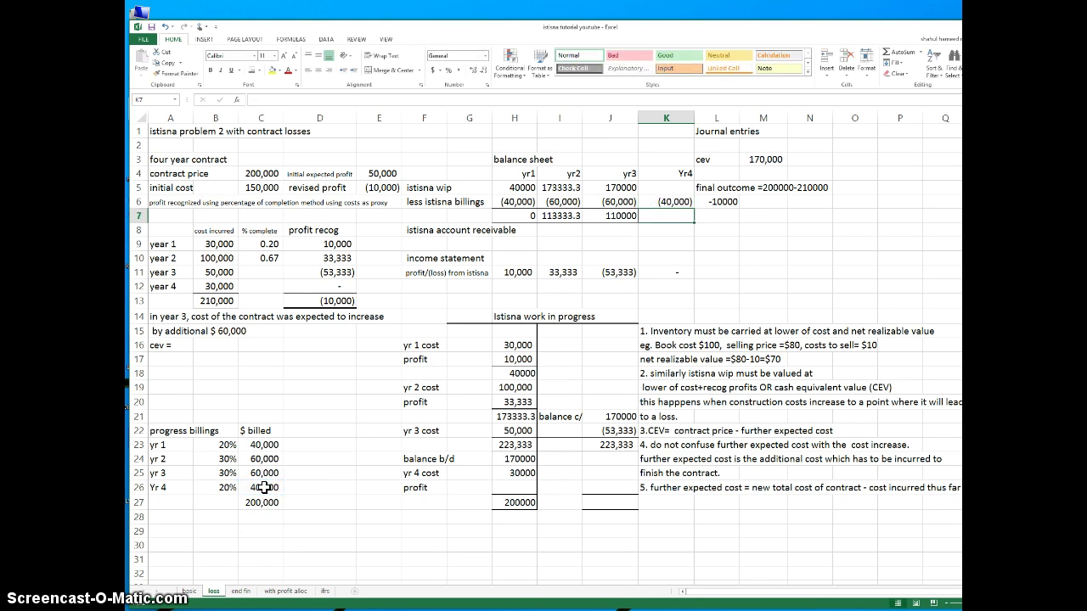
# Link the Yr4 istisna wip in K5 to the work in progress total with =H27.
pyautogui.click(660, 187)
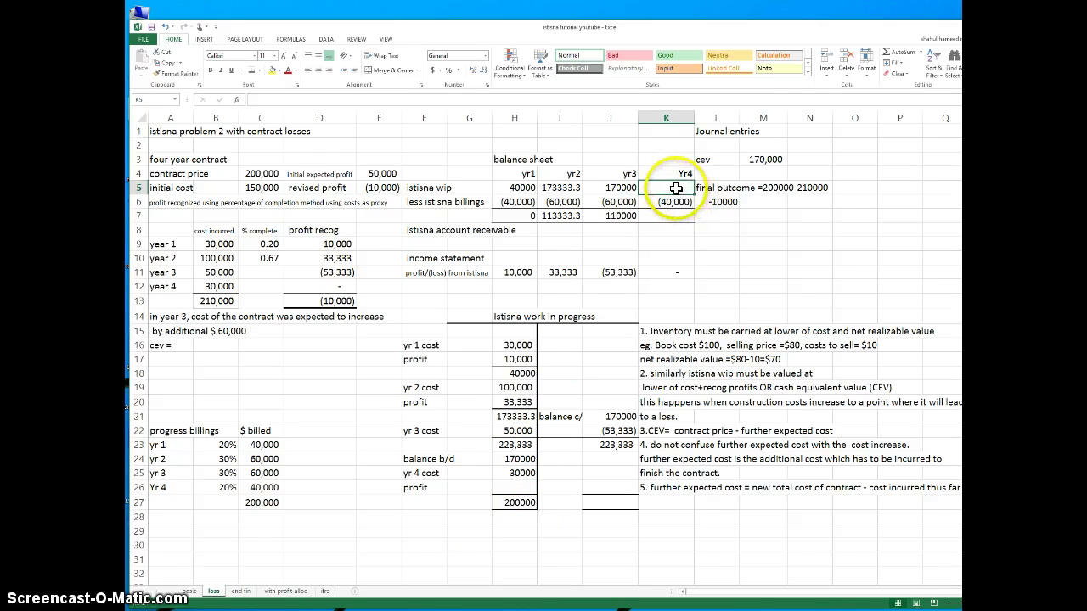
pyautogui.write('=')
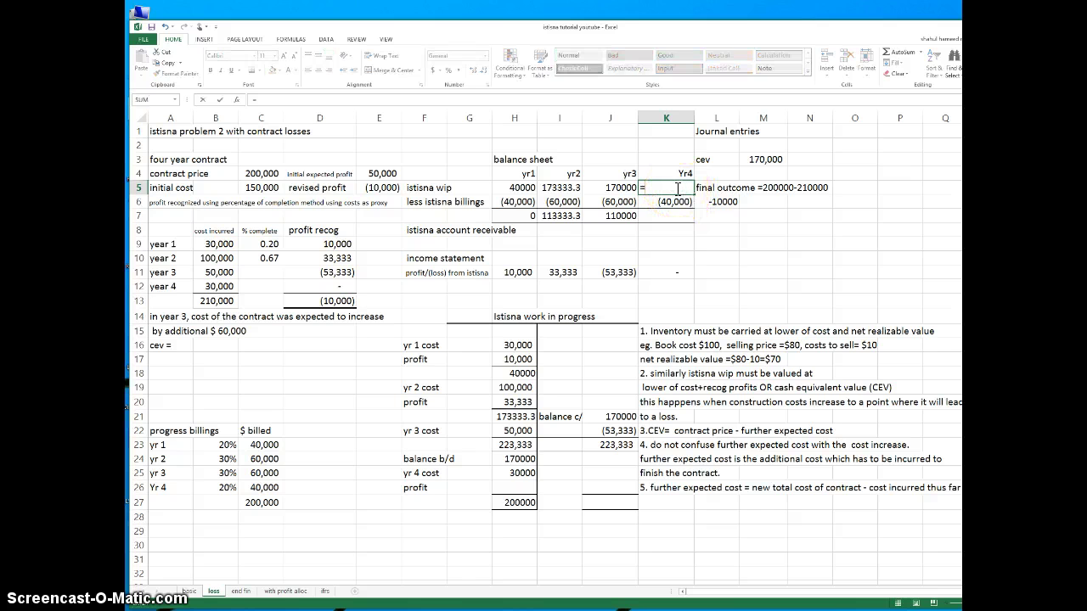
pyautogui.click(513, 503)
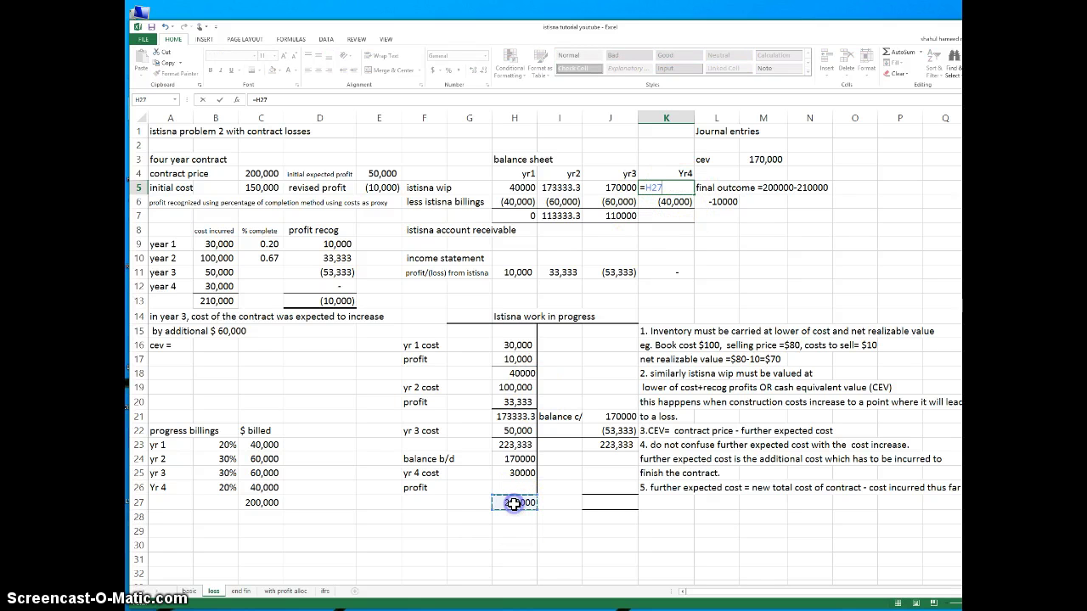
pyautogui.press('Return')
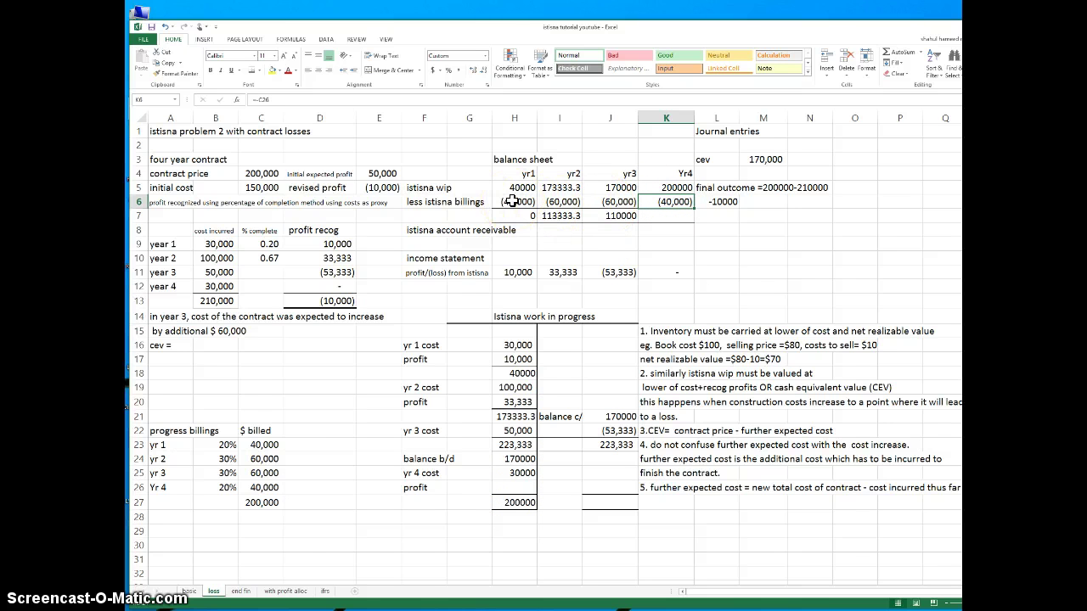
# Make the yr2 and yr3 less istisna billings cumulative, with =-C24+H6 in I6 and =-C25+I6 in J6.
pyautogui.click(561, 202)
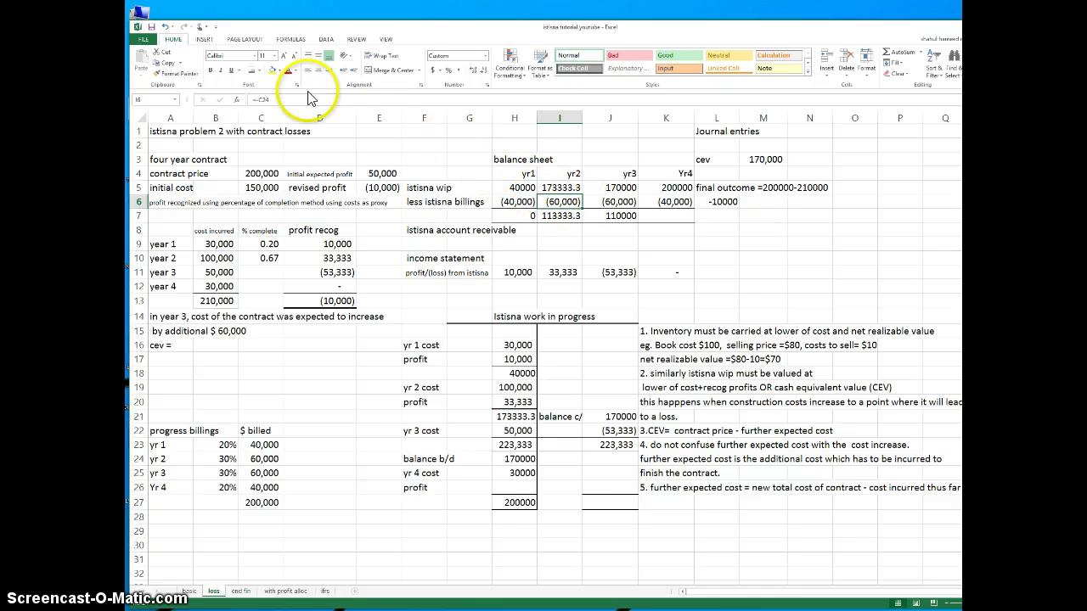
pyautogui.click(278, 99)
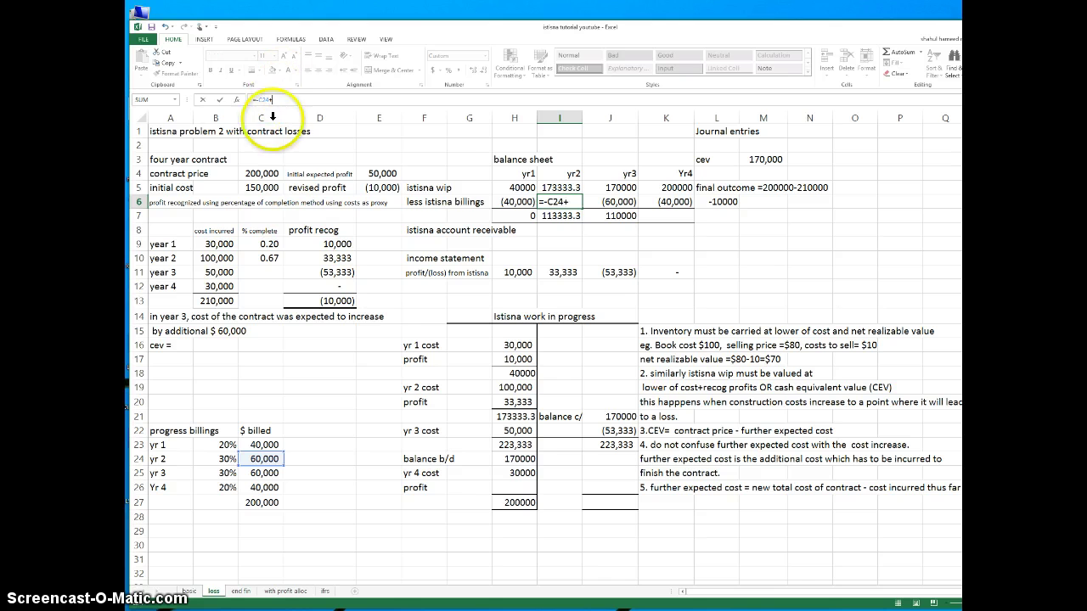
pyautogui.click(514, 202)
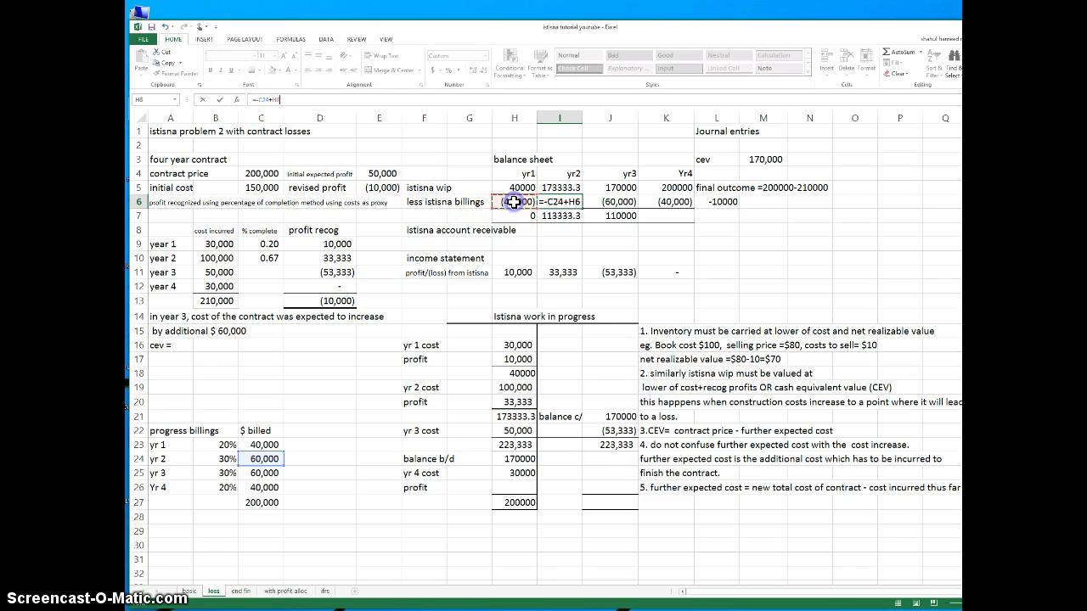
pyautogui.press('Return')
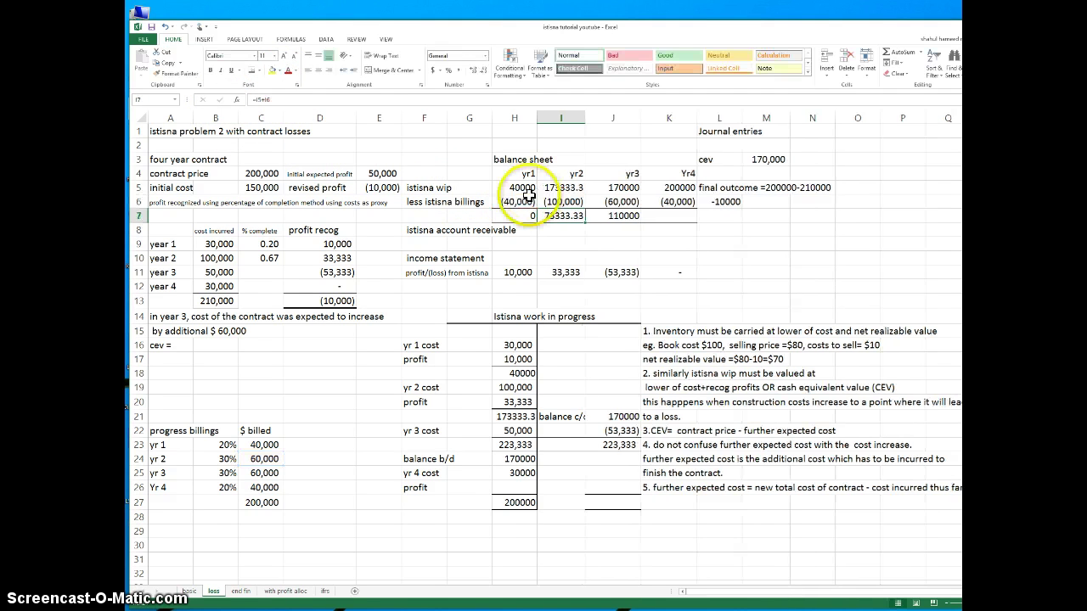
pyautogui.click(611, 202)
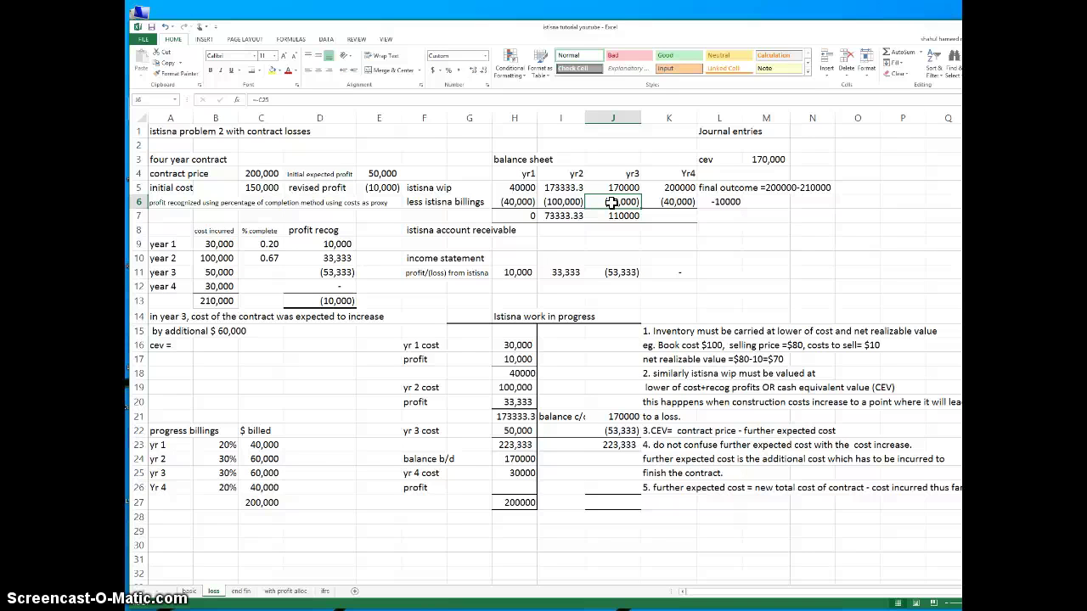
pyautogui.click(280, 98)
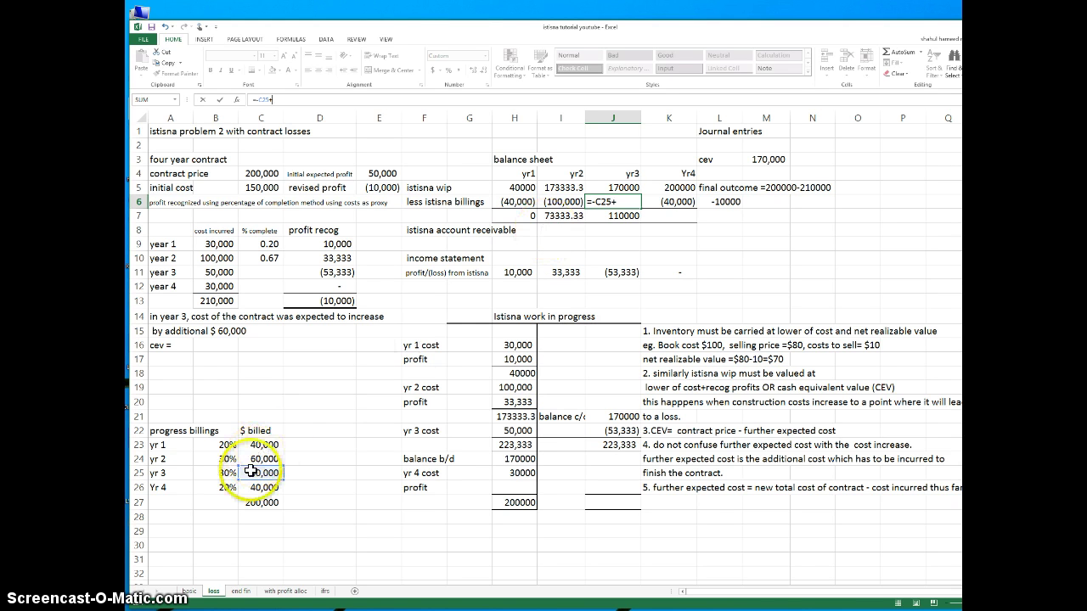
pyautogui.click(556, 202)
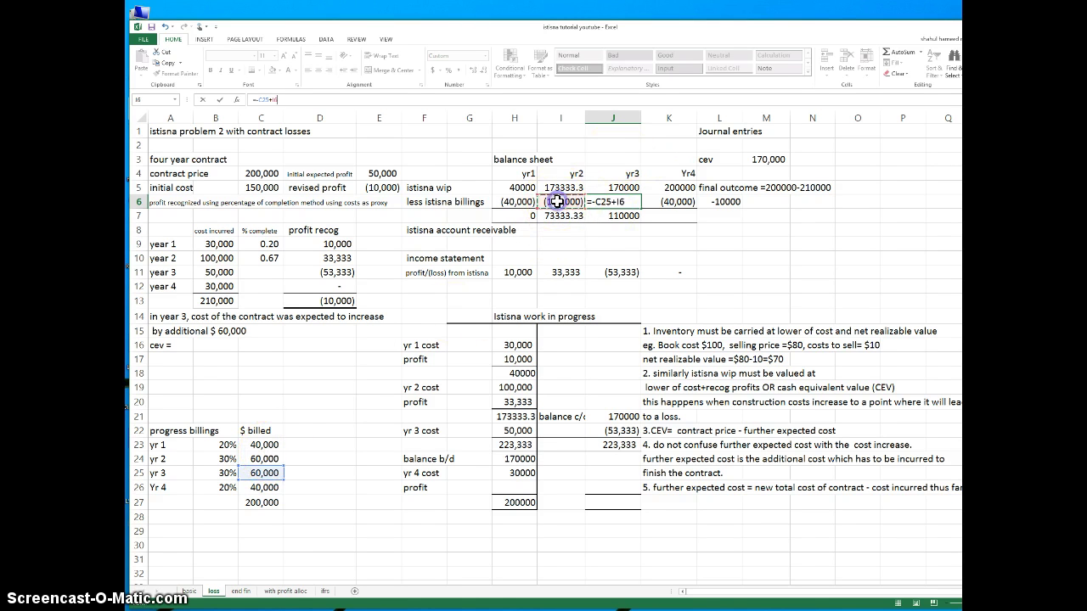
pyautogui.press('Return')
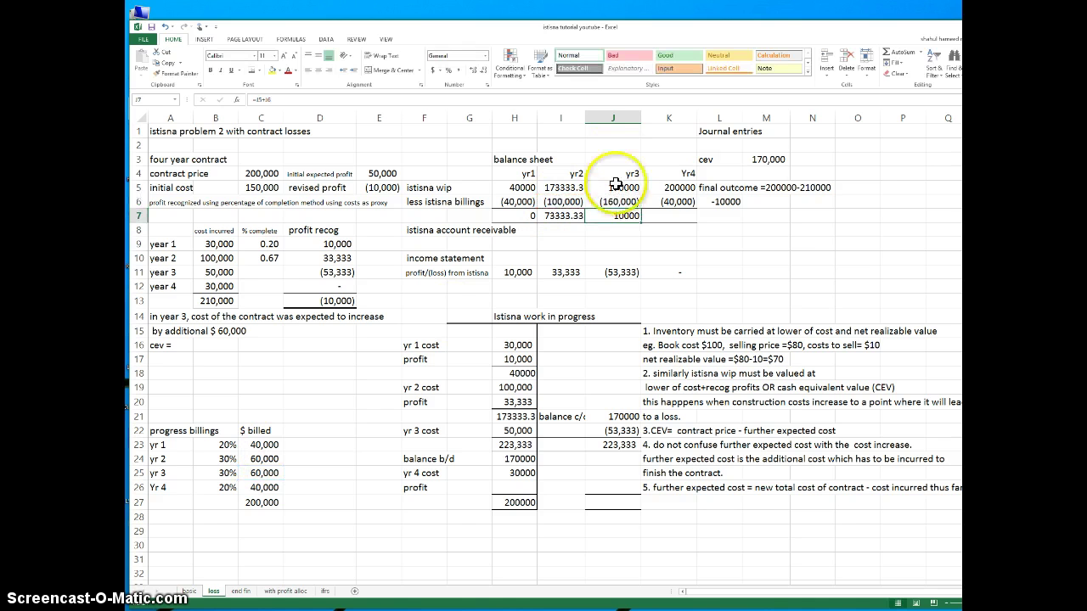
# Try accumulating the Yr4 less istisna billings in K6 with the formula =J6+C26.
pyautogui.click(680, 202)
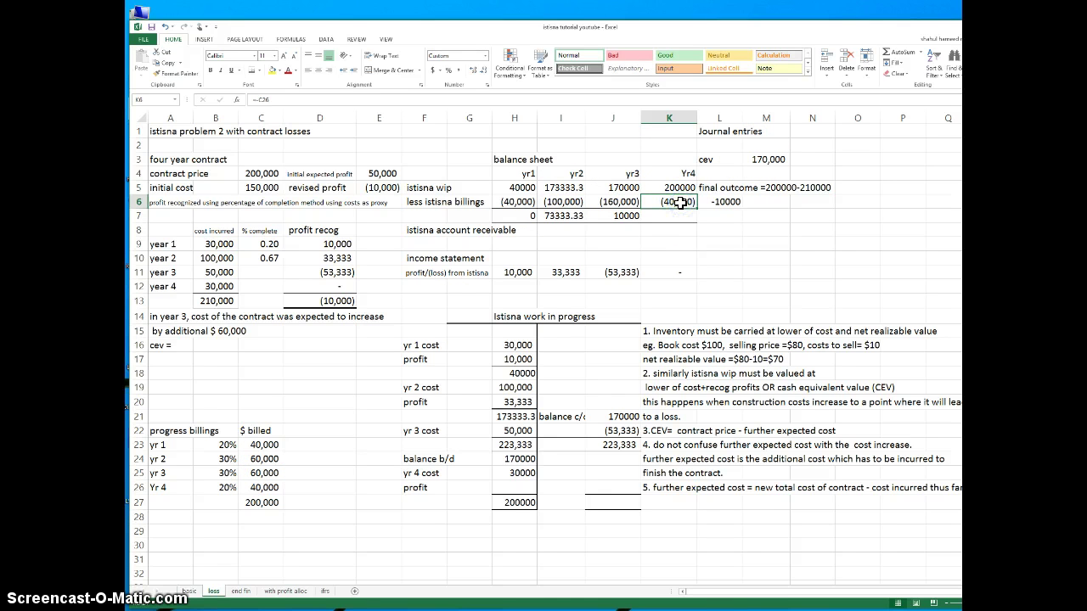
pyautogui.click(613, 201)
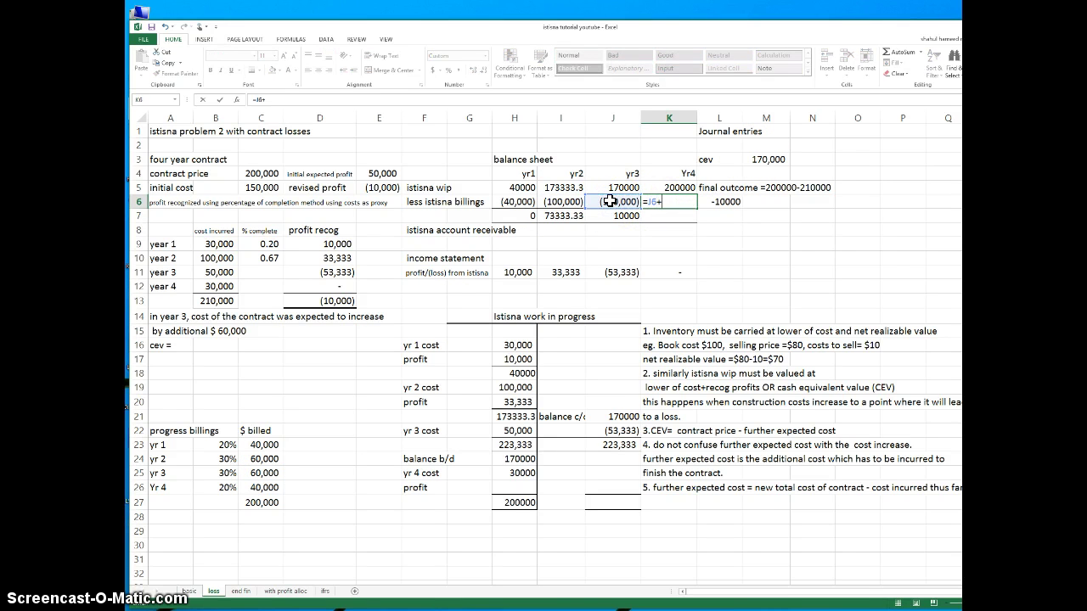
pyautogui.click(259, 486)
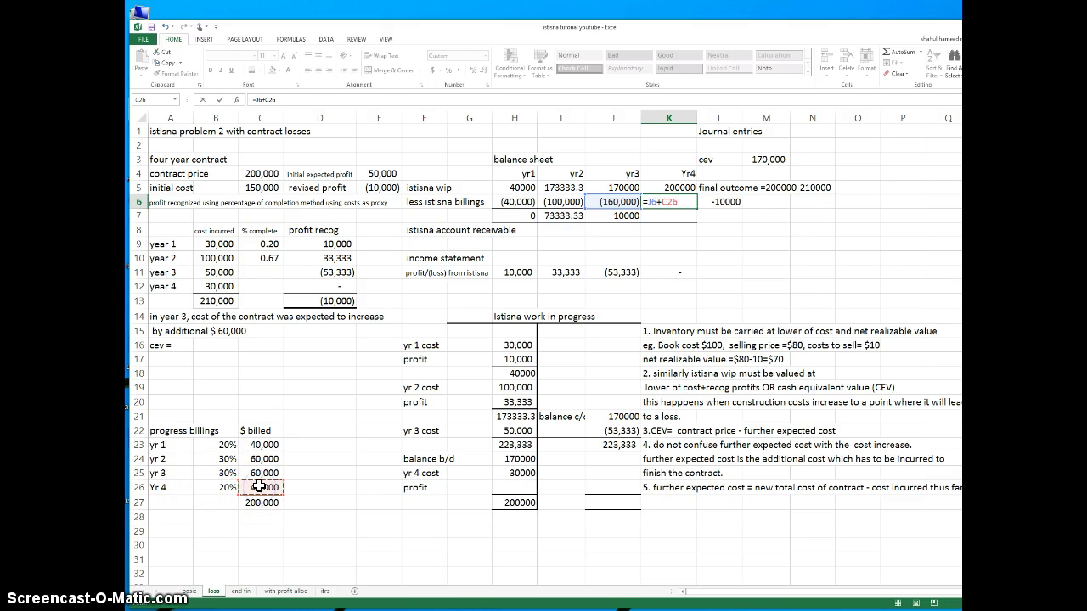
pyautogui.press('Return')
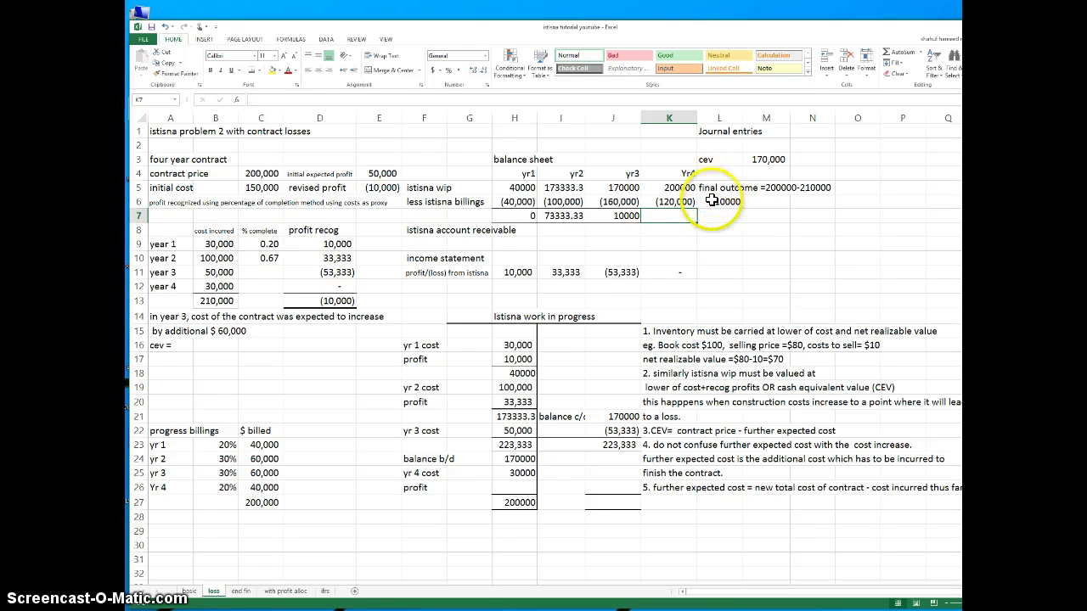
# Set the Yr4 less istisna billings in K6 to =J6-C26.
pyautogui.click(674, 202)
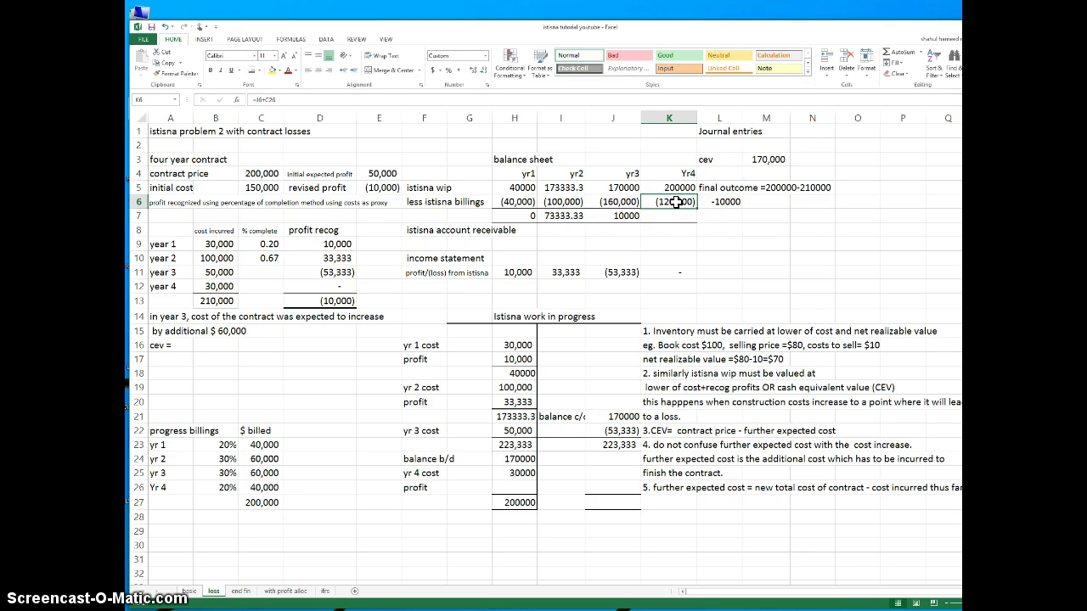
pyautogui.write('=')
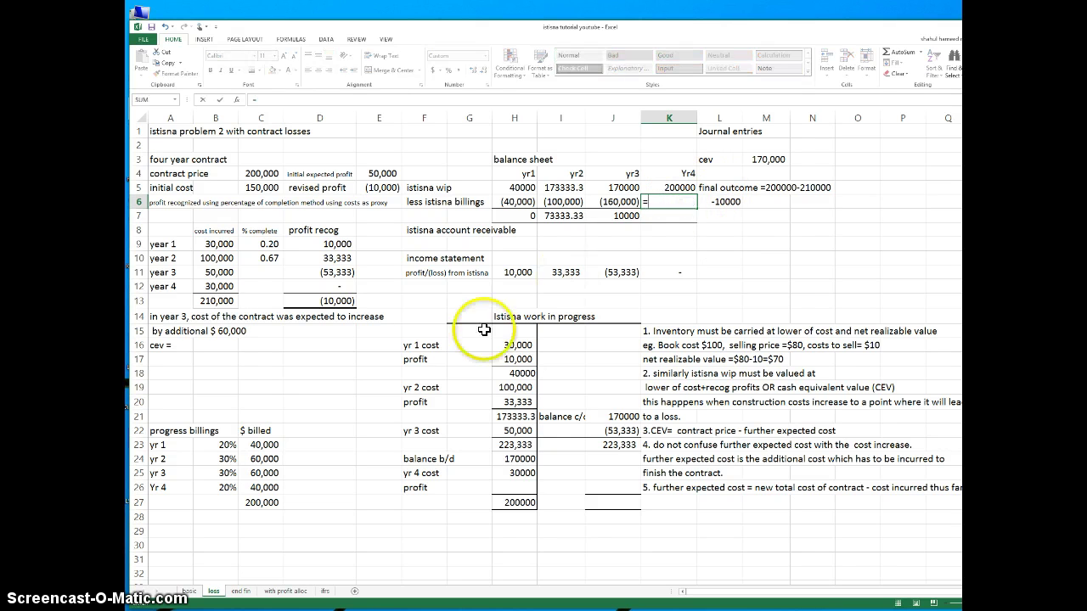
pyautogui.click(608, 203)
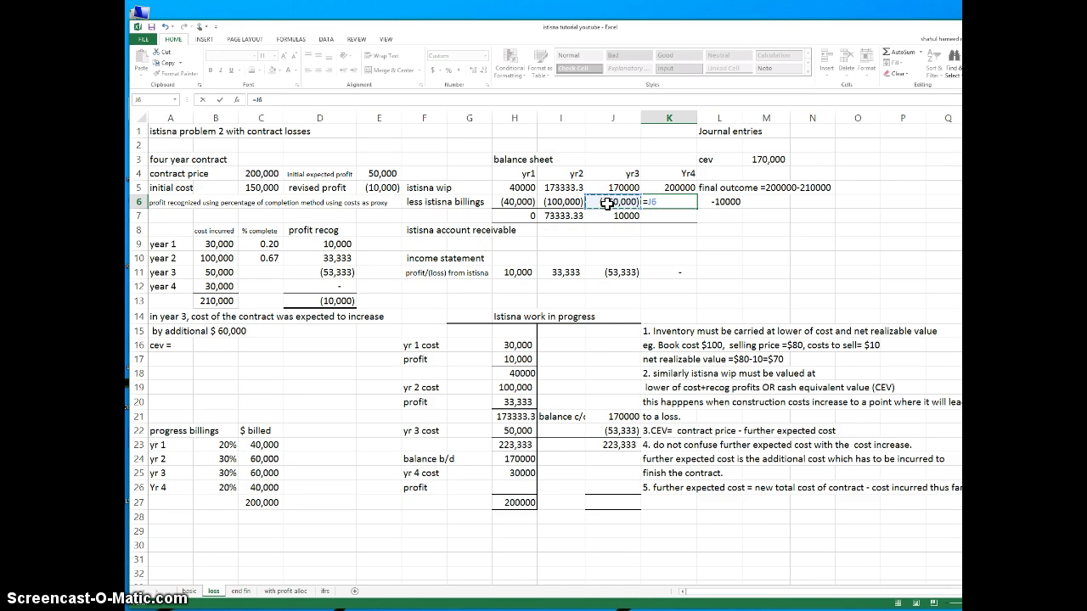
pyautogui.write('-')
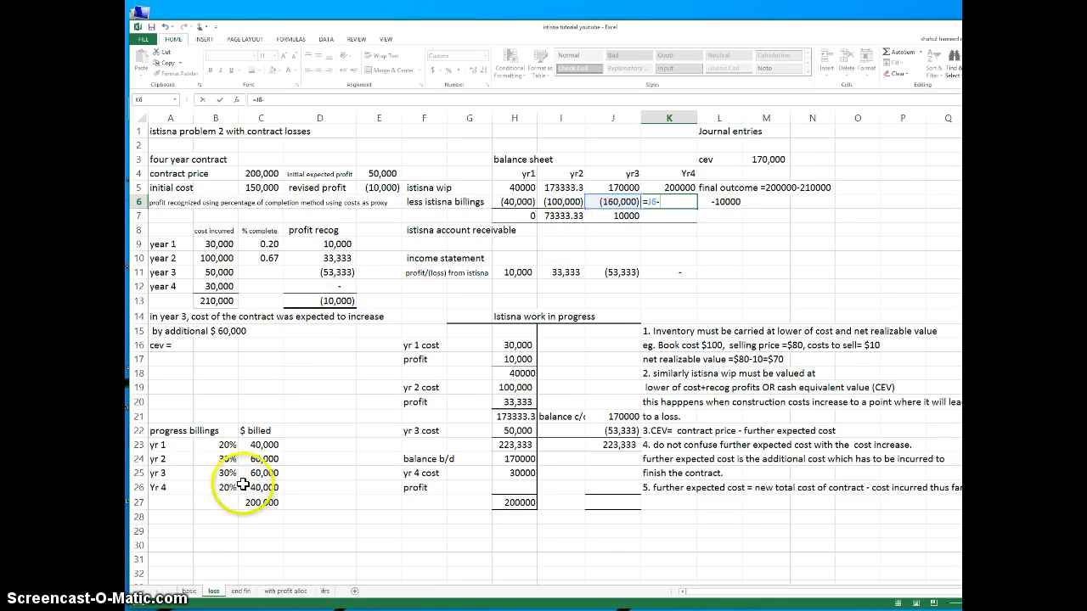
pyautogui.click(246, 486)
pyautogui.press('Return')
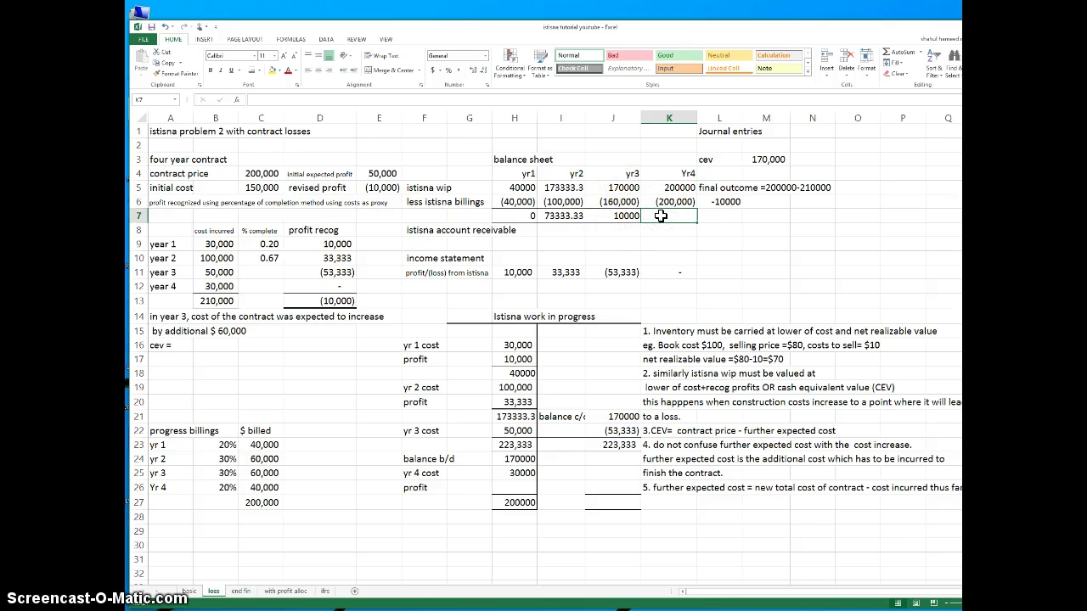
# Calculate the Yr4 net istisna balance in K7 as =K5+K6.
pyautogui.write('=')
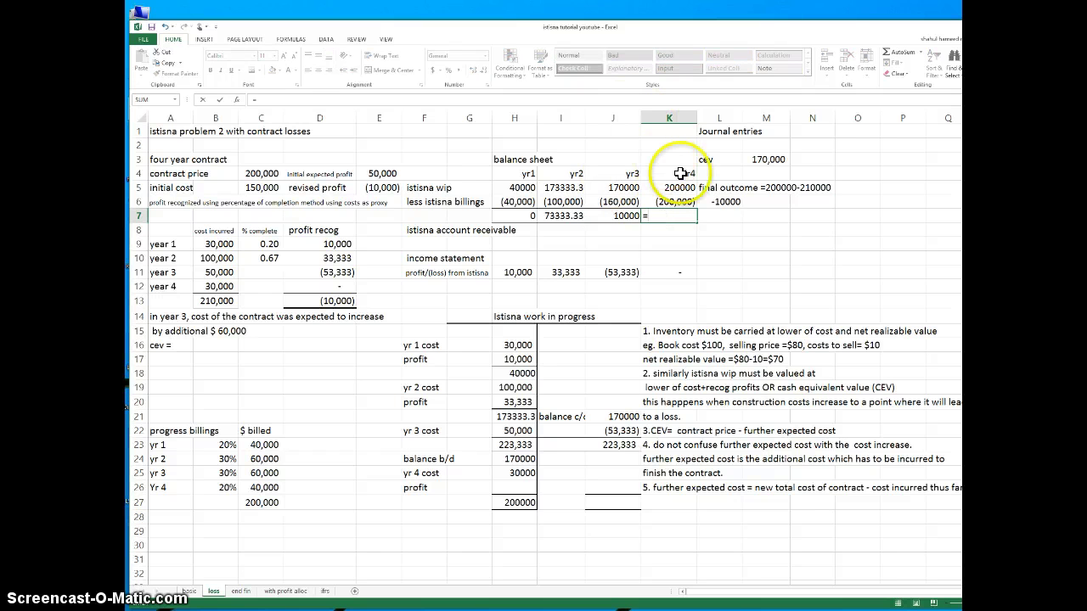
pyautogui.click(671, 188)
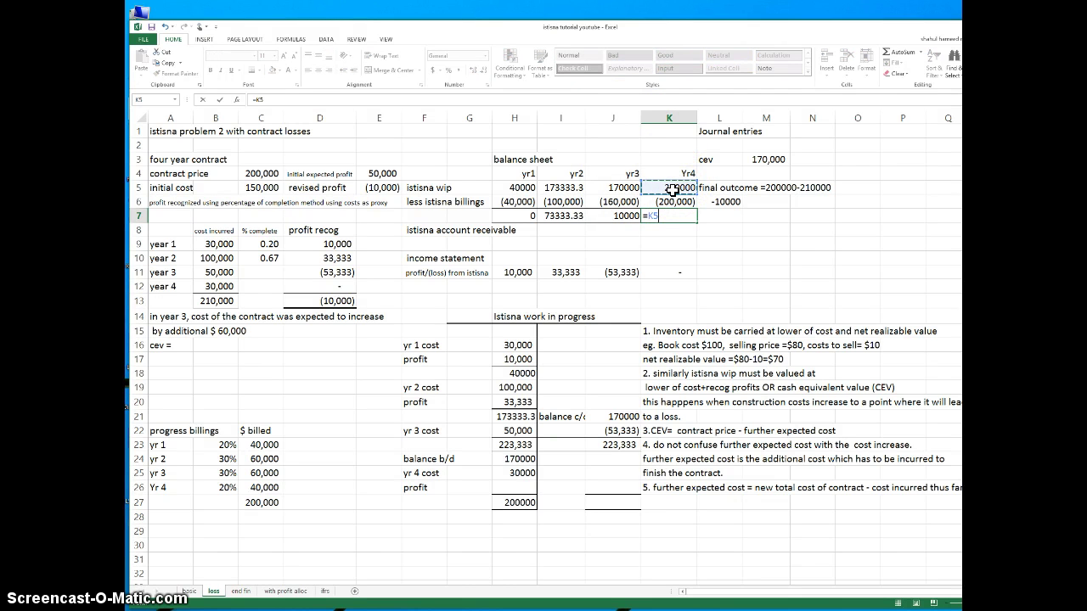
pyautogui.write('+')
pyautogui.click(668, 201)
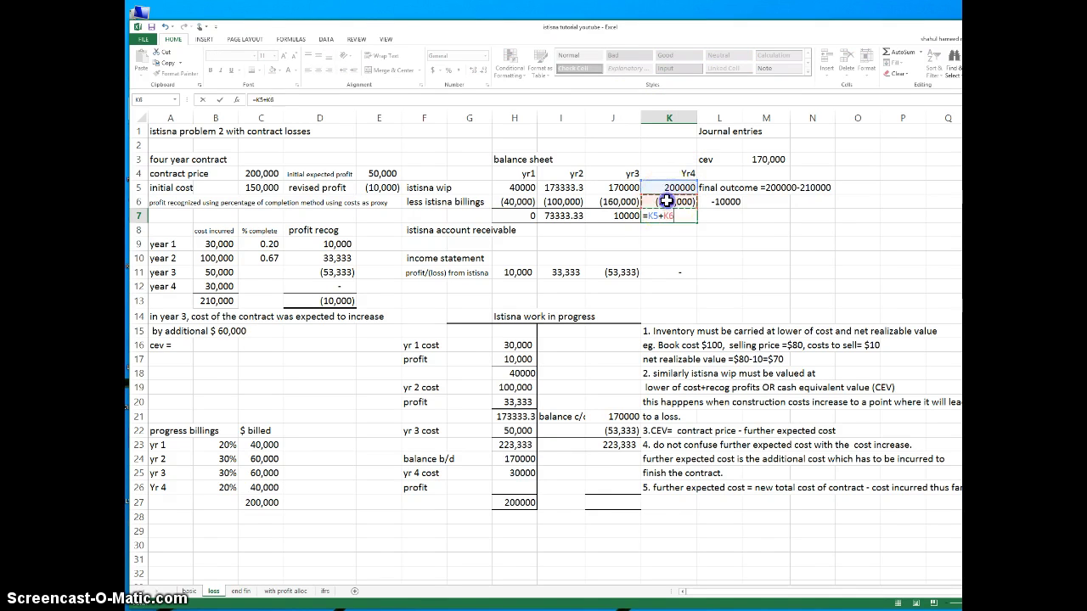
pyautogui.press('Return')
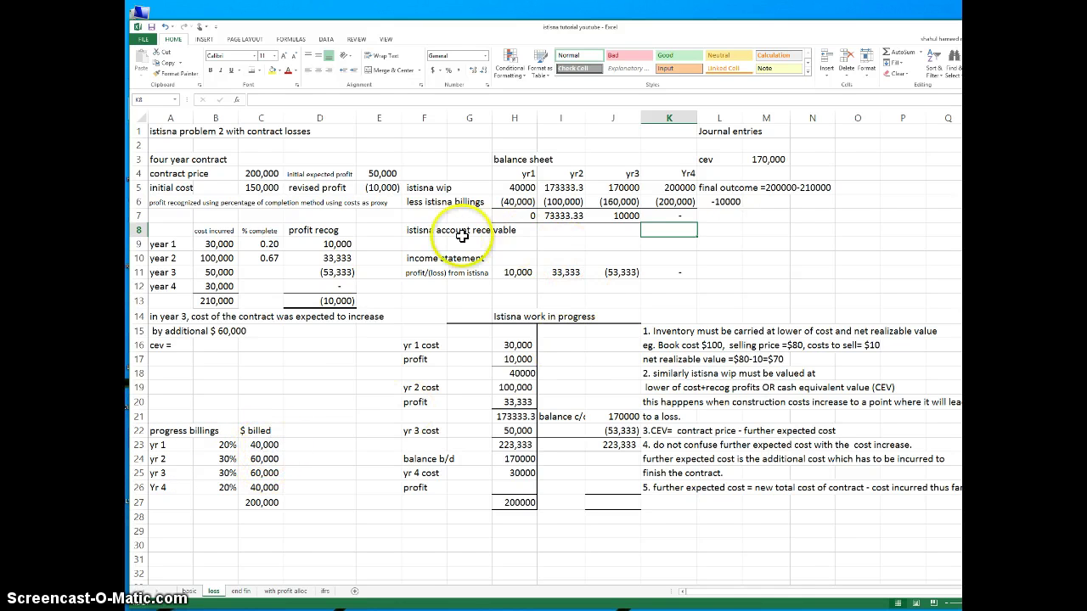
# Enter the istisna account receivable for yr1 in H9 as =C23 and for yr2 in I9 as =C24.
pyautogui.click(518, 244)
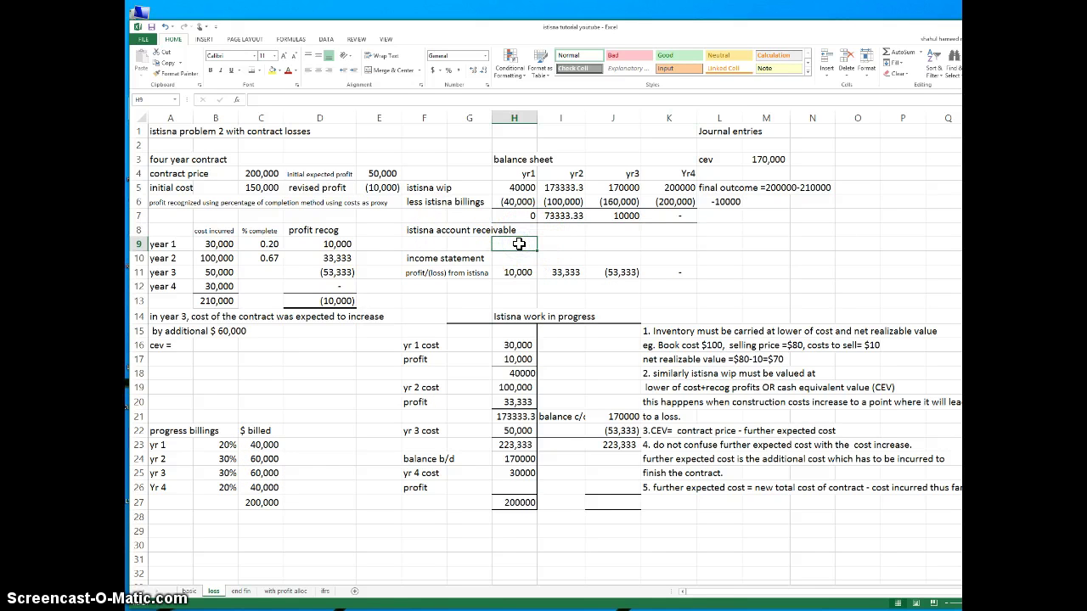
pyautogui.write('=')
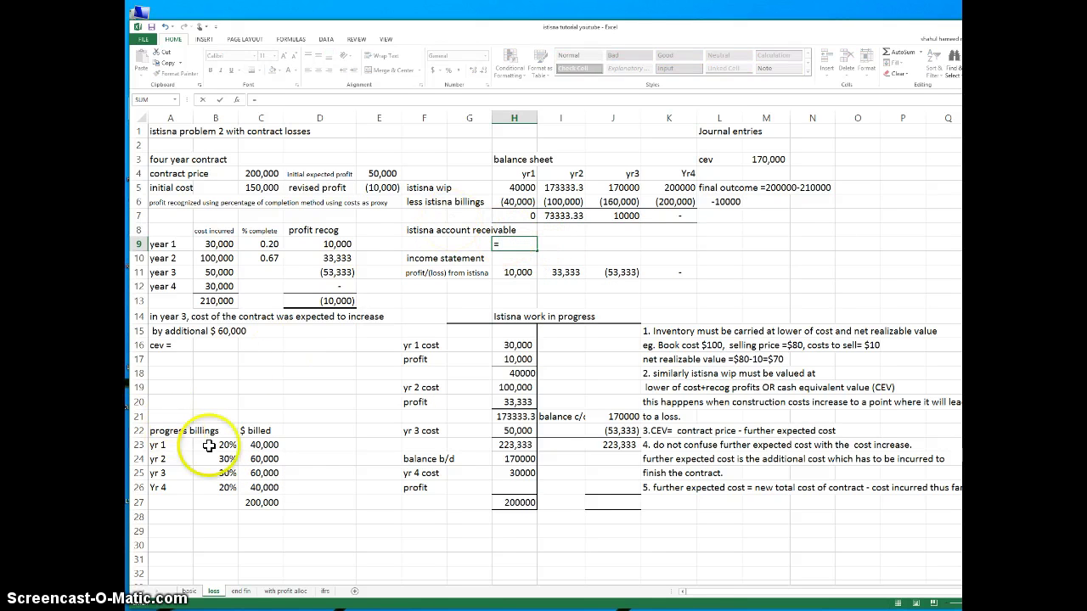
pyautogui.click(259, 445)
pyautogui.press('Return')
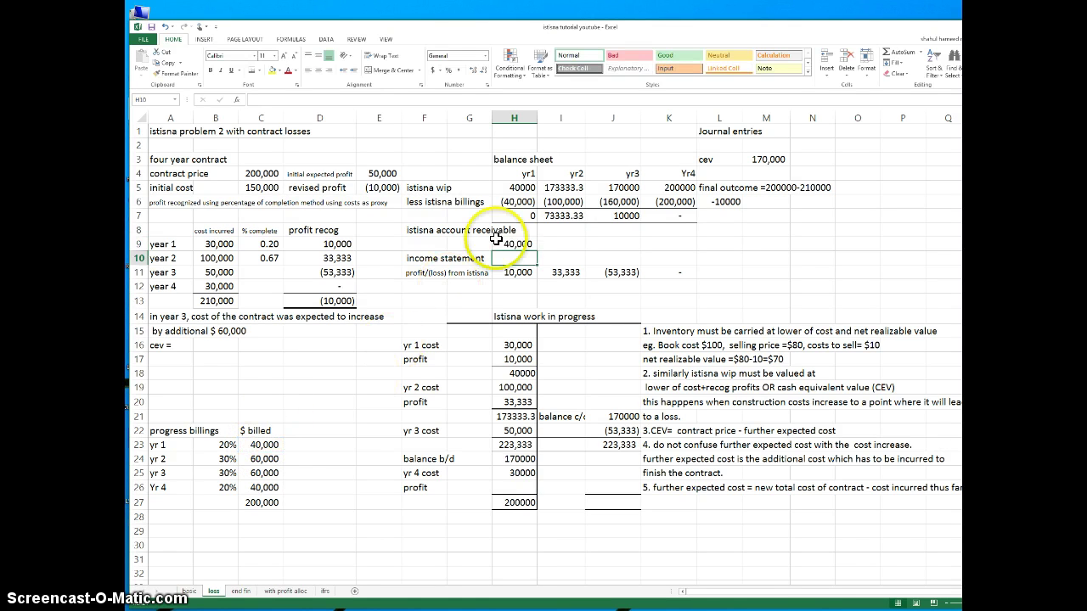
pyautogui.click(557, 244)
pyautogui.write('=')
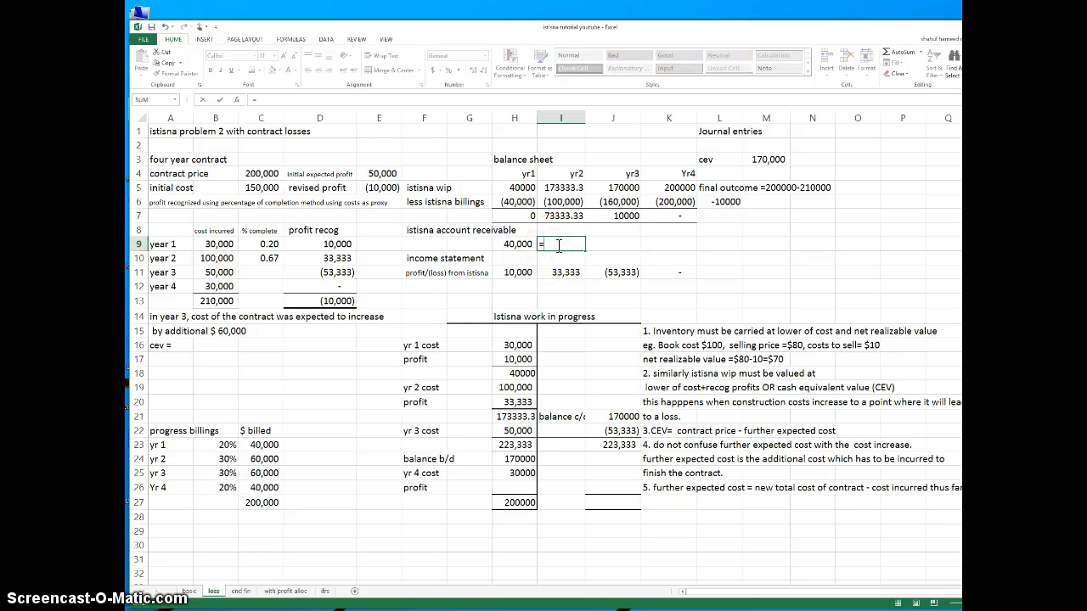
pyautogui.click(264, 458)
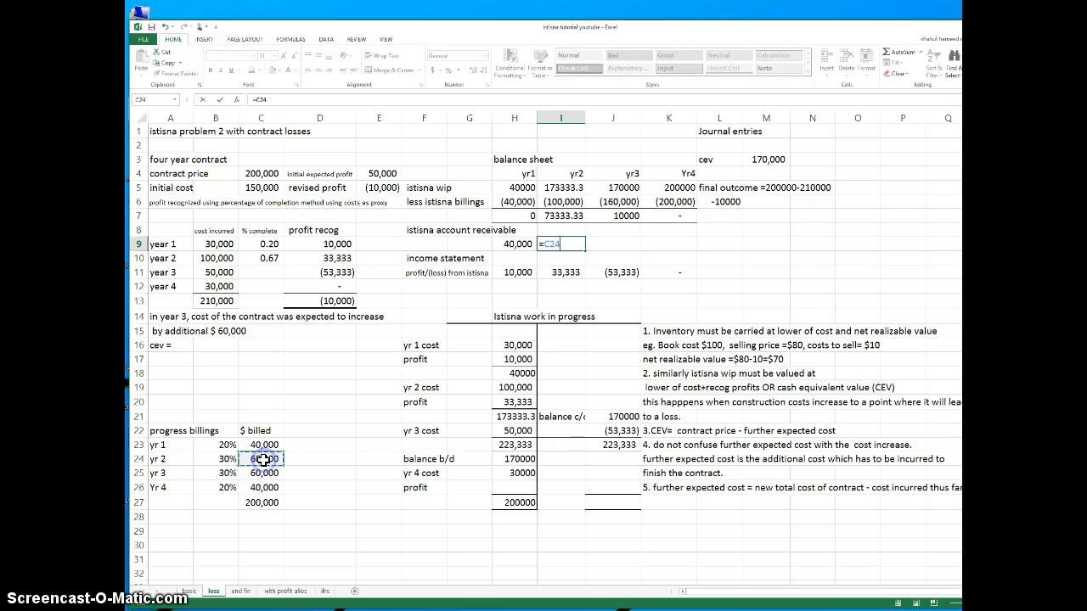
pyautogui.press('Return')
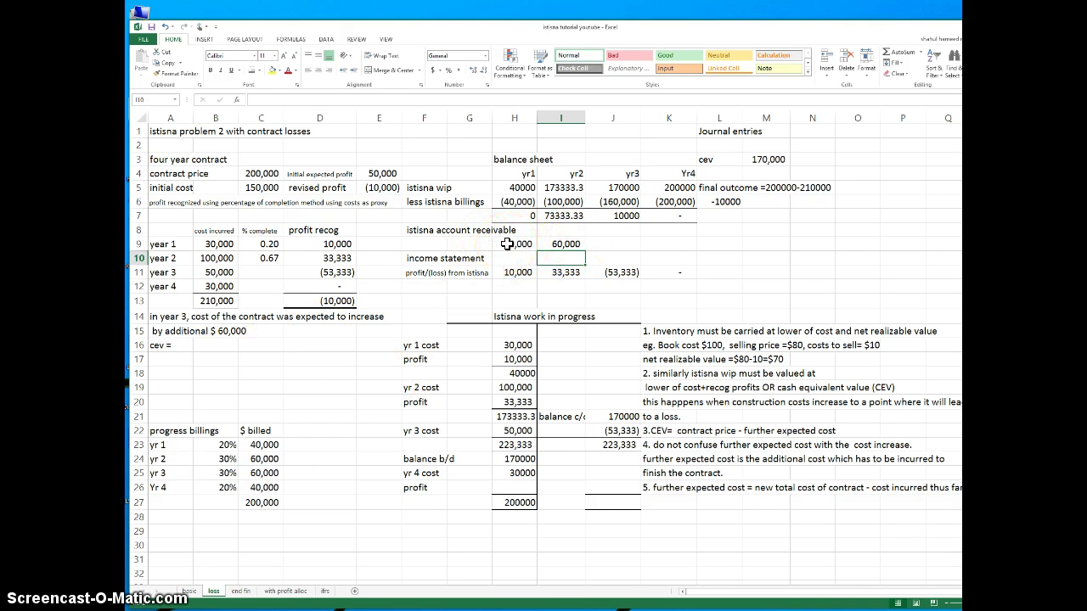
# Enter the istisna account receivable for yr3 in J9 as =C25 and for Yr4 in K9 as =C26.
pyautogui.click(606, 241)
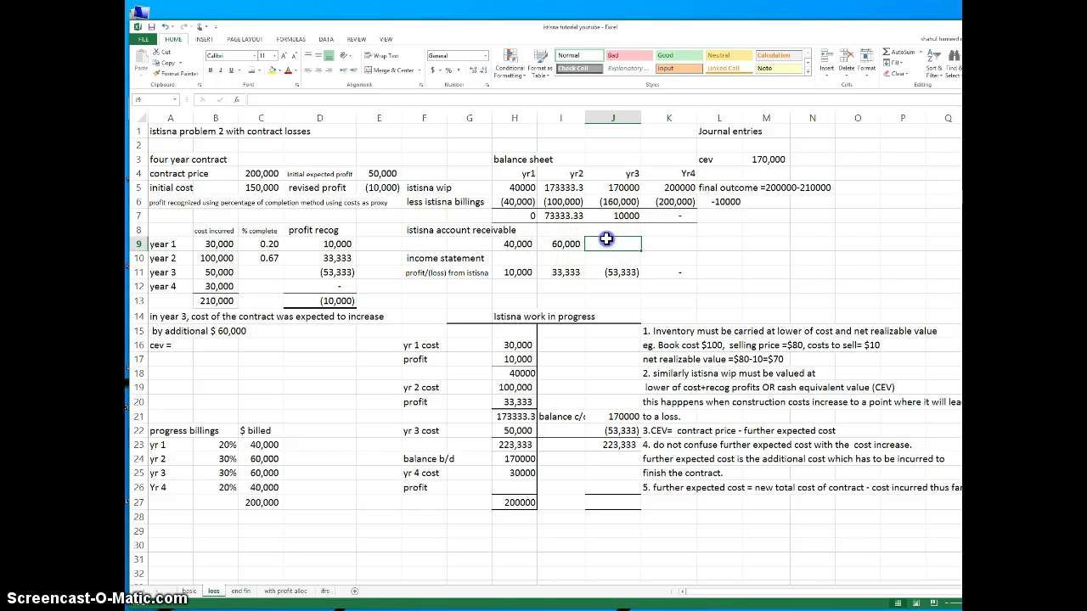
pyautogui.write('=')
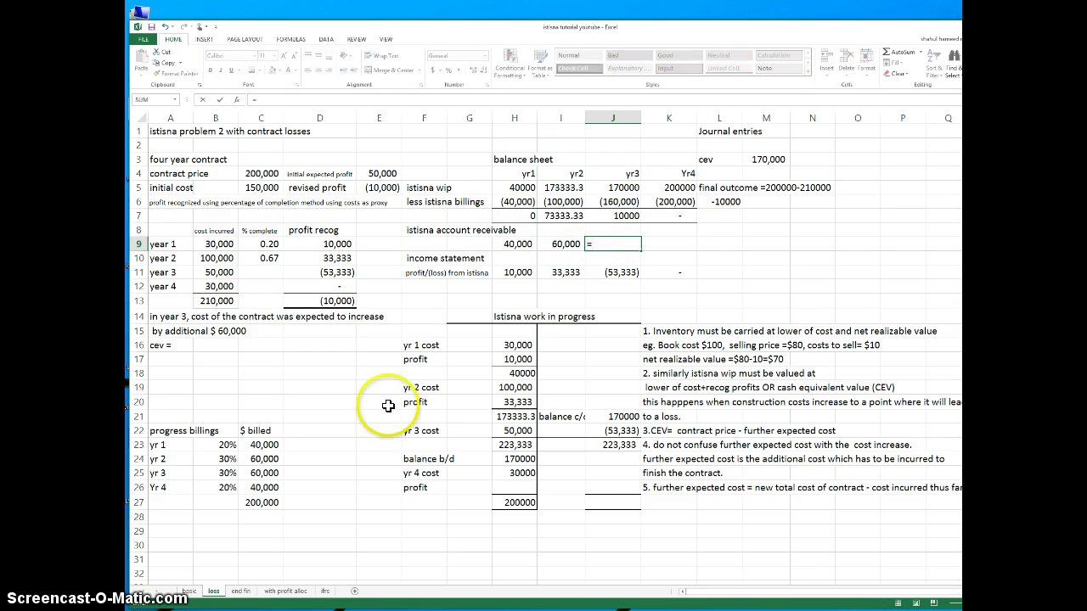
pyautogui.click(263, 472)
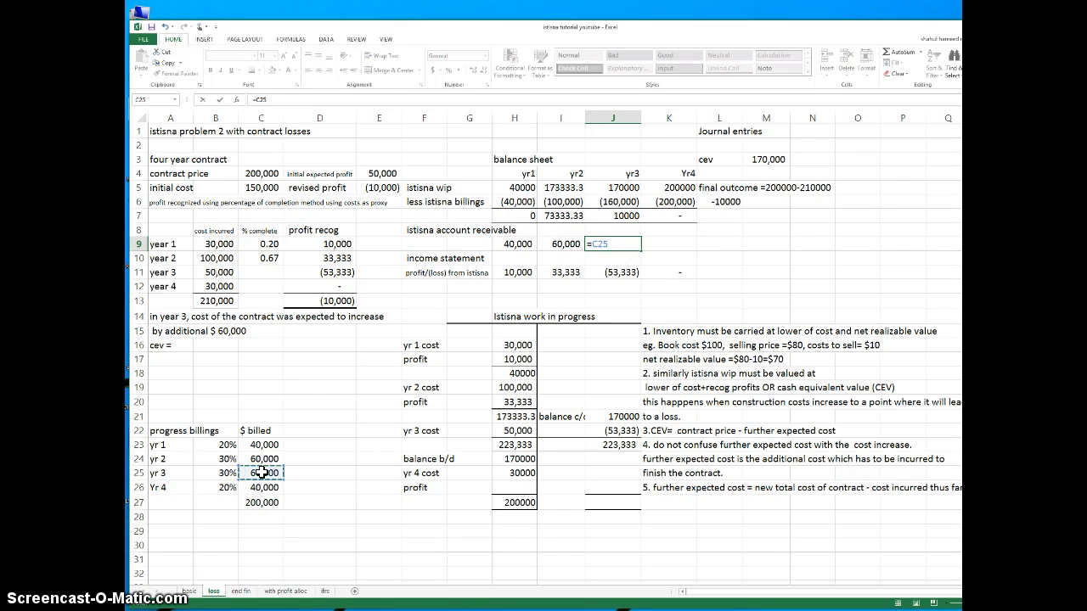
pyautogui.press('Return')
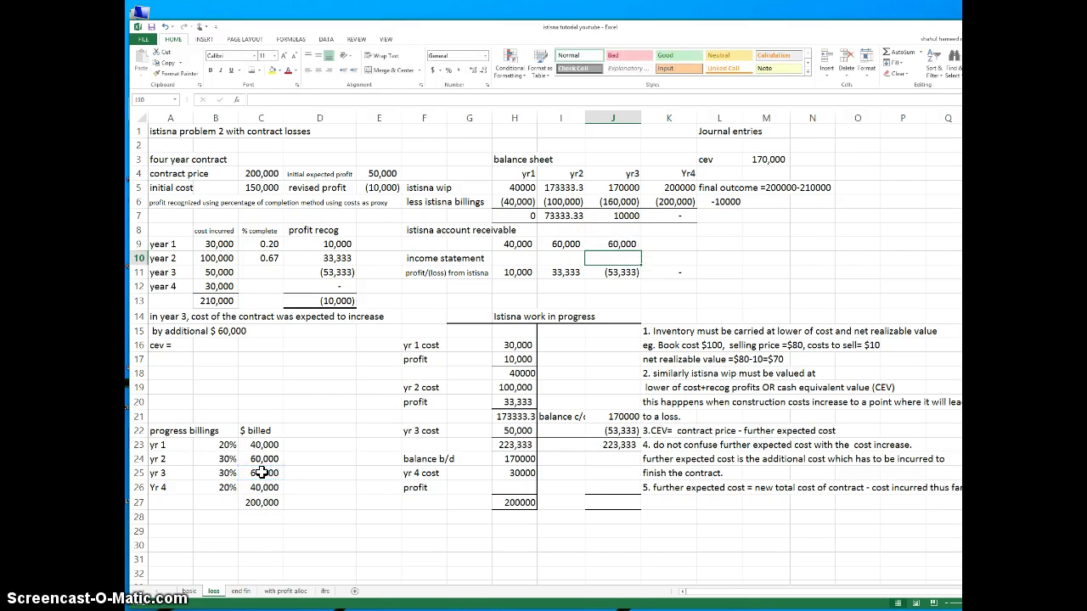
pyautogui.click(670, 242)
pyautogui.write('=')
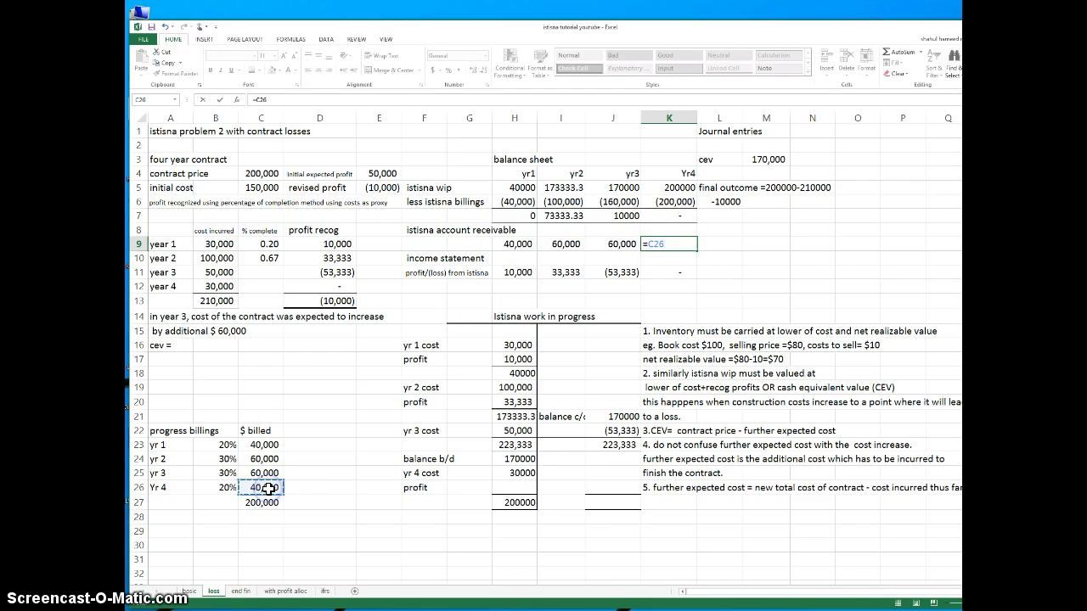
pyautogui.press('Return')
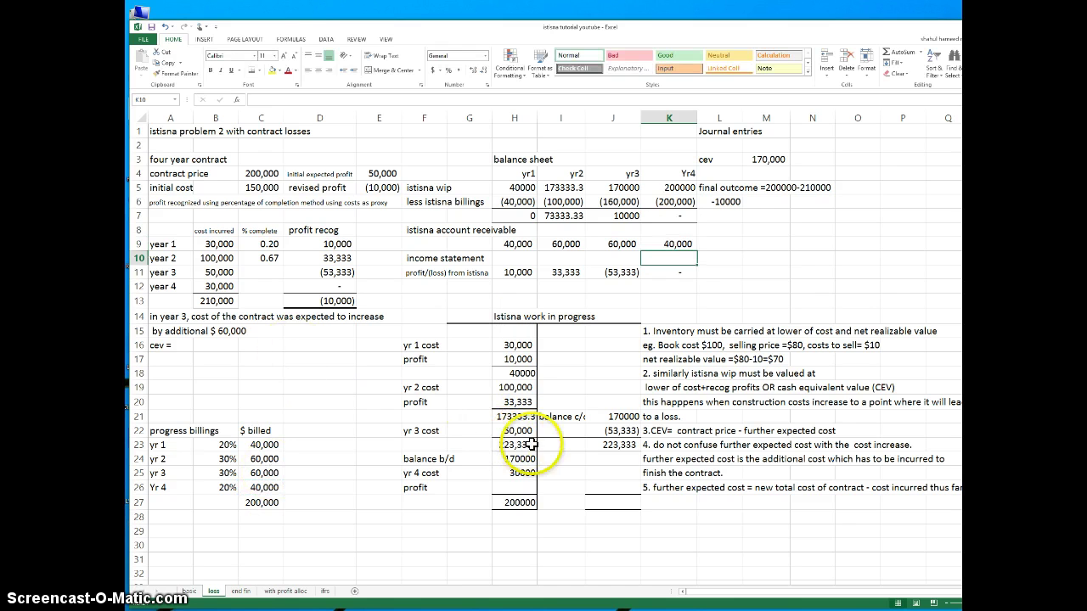